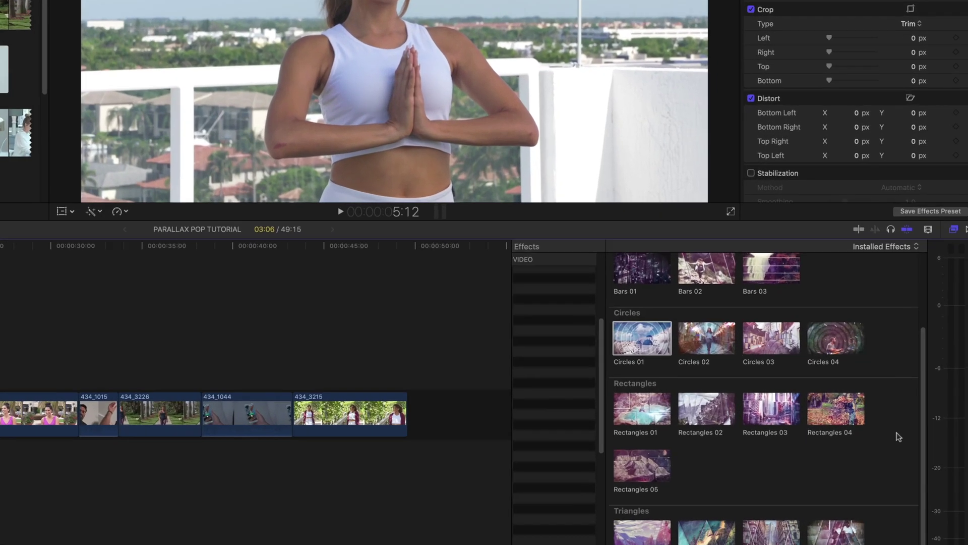
# Step: Apply the Angles 02 Parallax Pop effect to connected clip 434_3210 and preview it mid-animation
pyautogui.scroll(3, 930, 418)
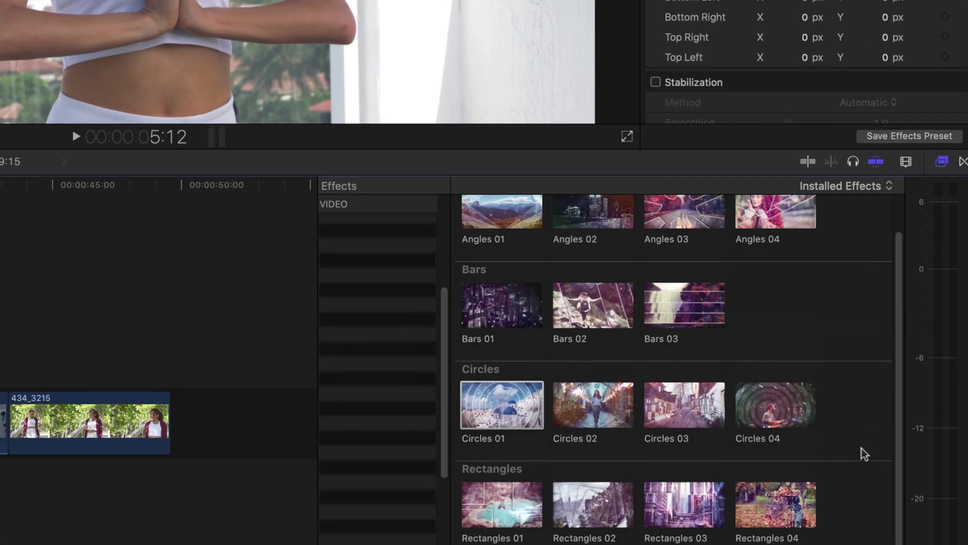
pyautogui.scroll(-2, 835, 469)
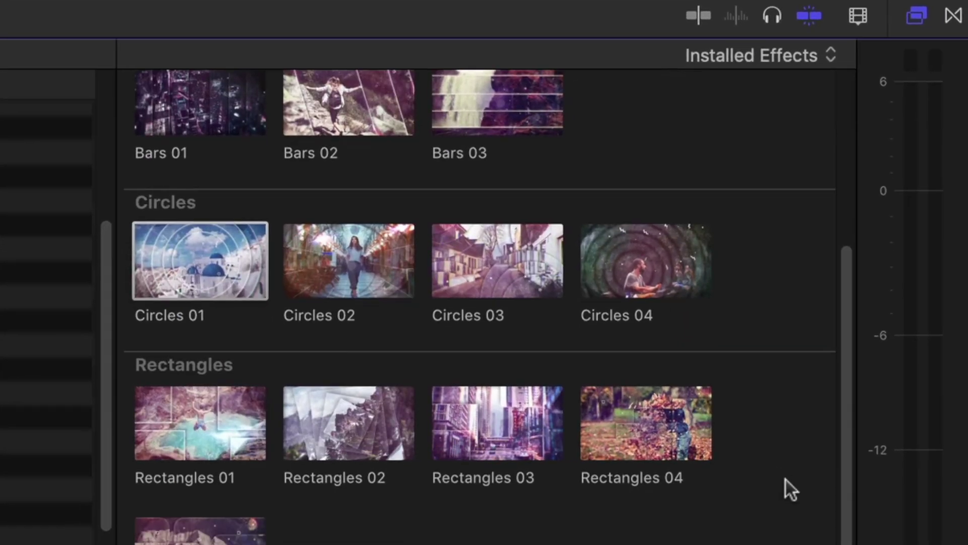
pyautogui.scroll(5, 829, 461)
pyautogui.scroll(-1, 633, 398)
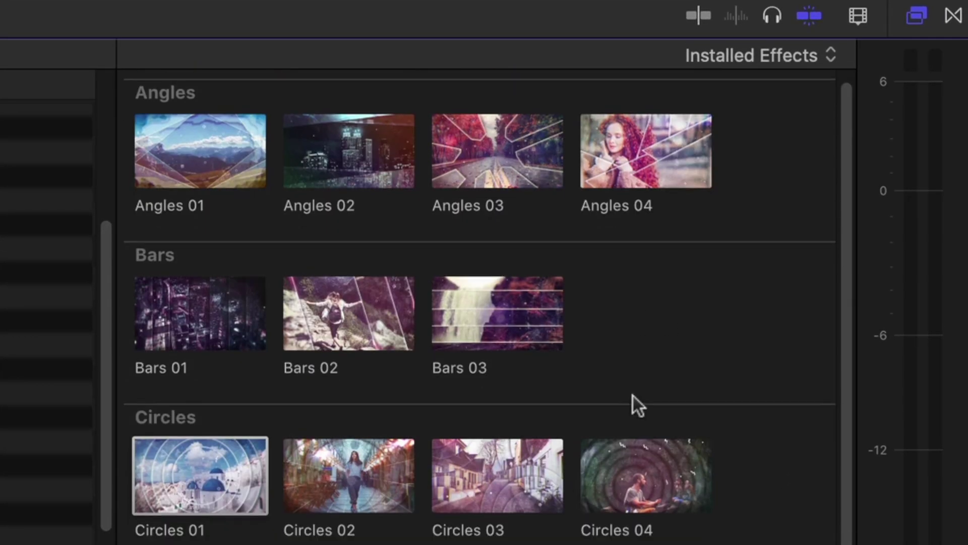
pyautogui.scroll(1, 440, 343)
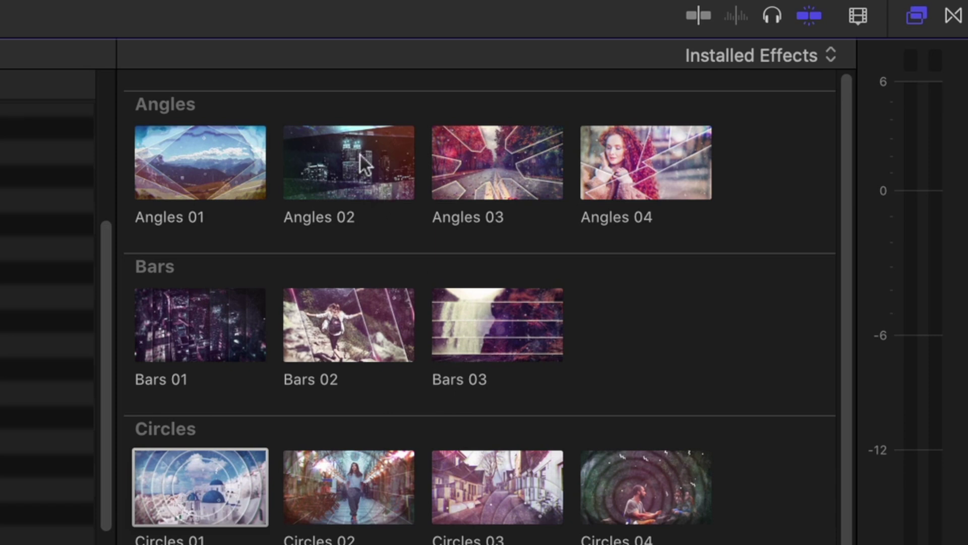
pyautogui.moveTo(358, 160); pyautogui.dragTo(89, 373)
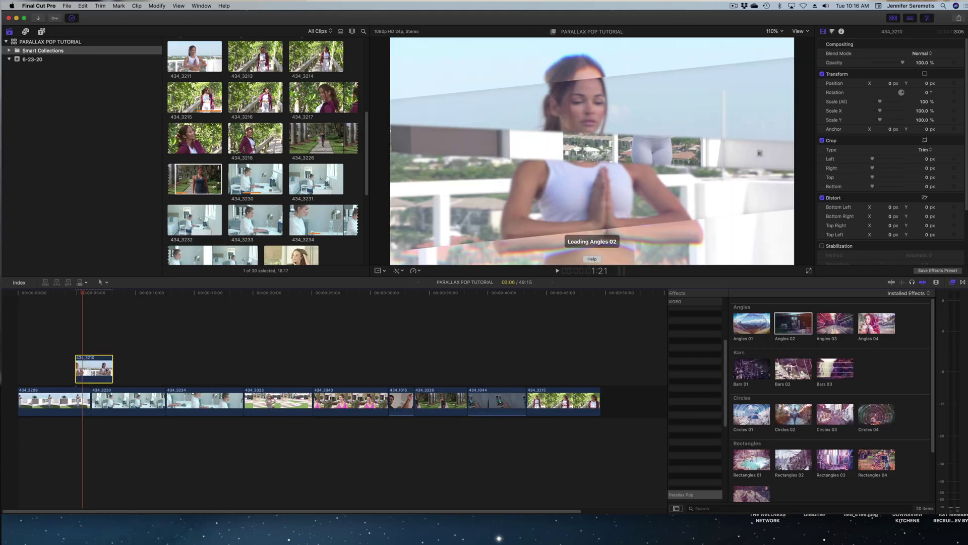
pyautogui.click(89, 295)
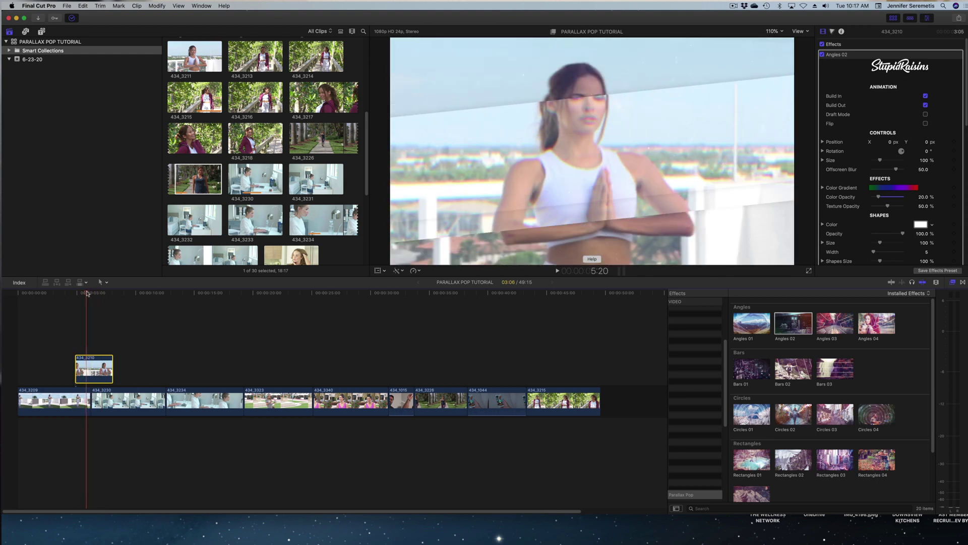
pyautogui.click(77, 294)
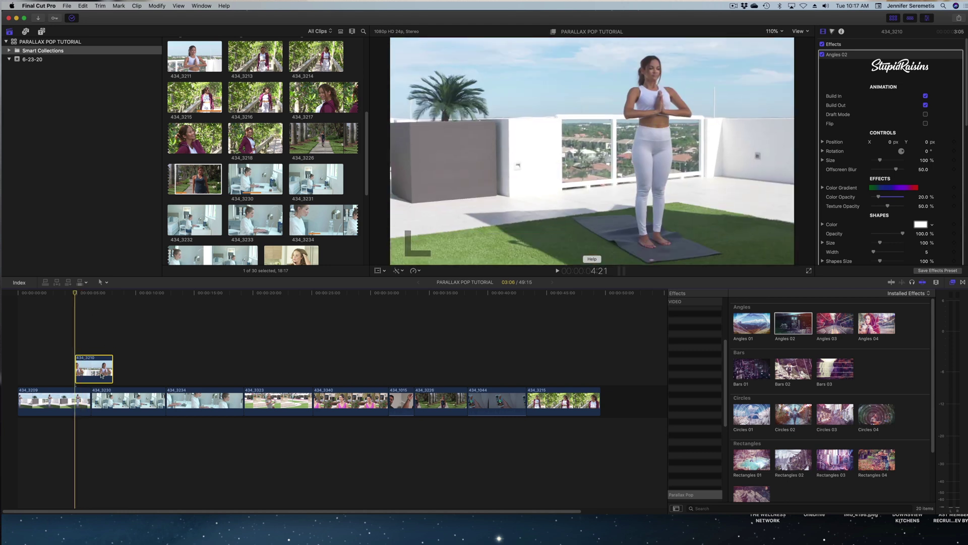
pyautogui.press('space')
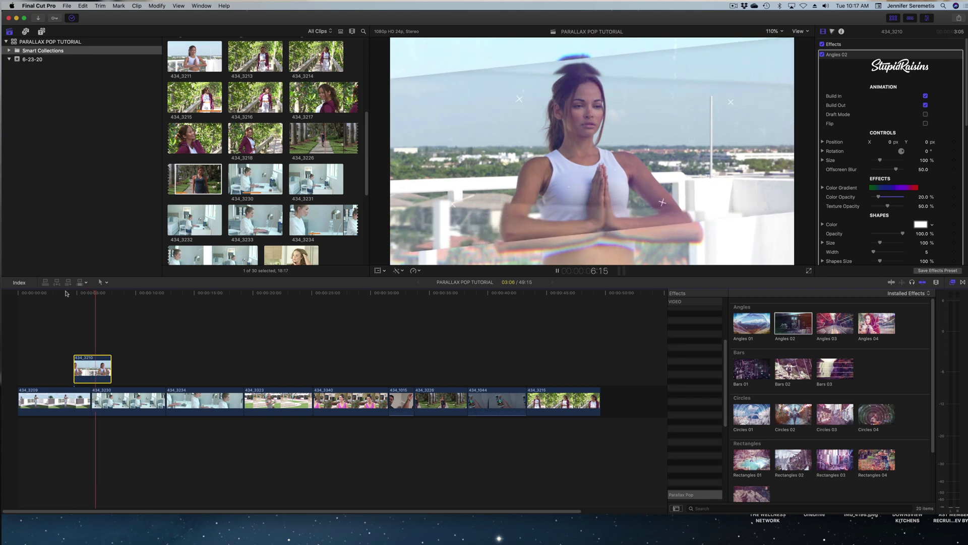
pyautogui.press('space')
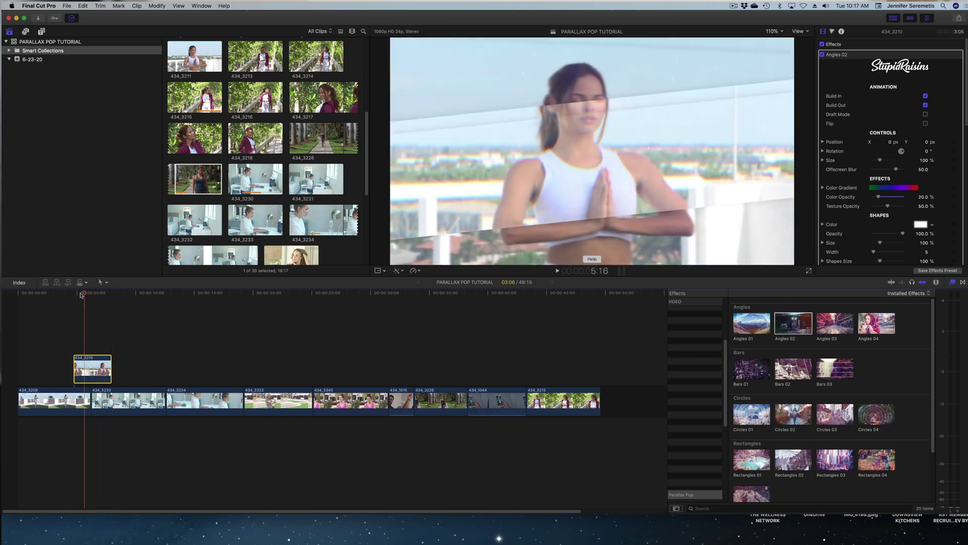
pyautogui.click(91, 295)
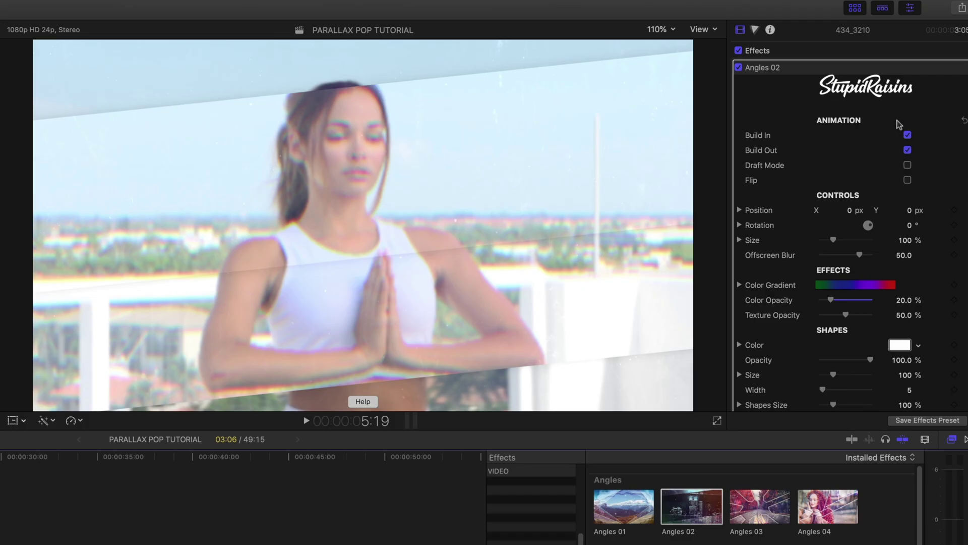
pyautogui.scroll(-1, 913, 140)
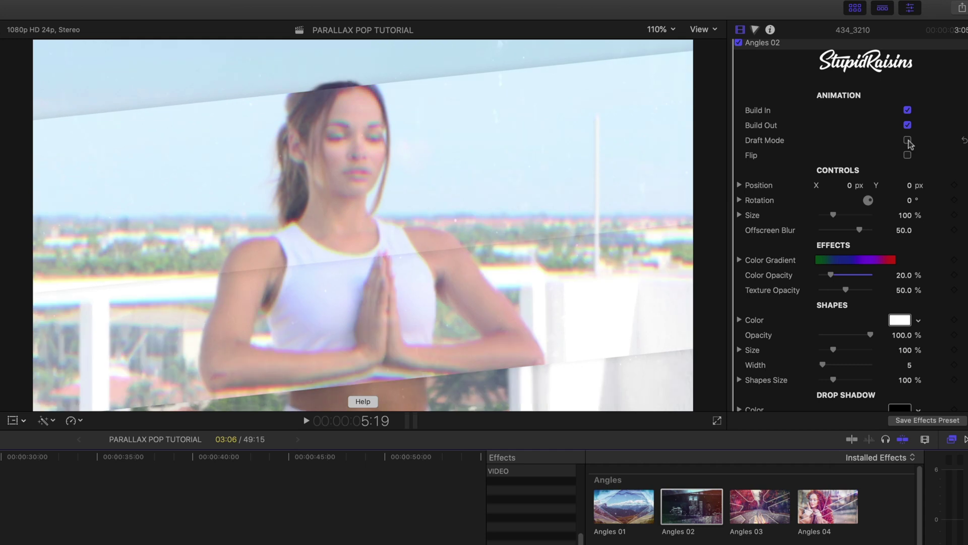
pyautogui.click(908, 141)
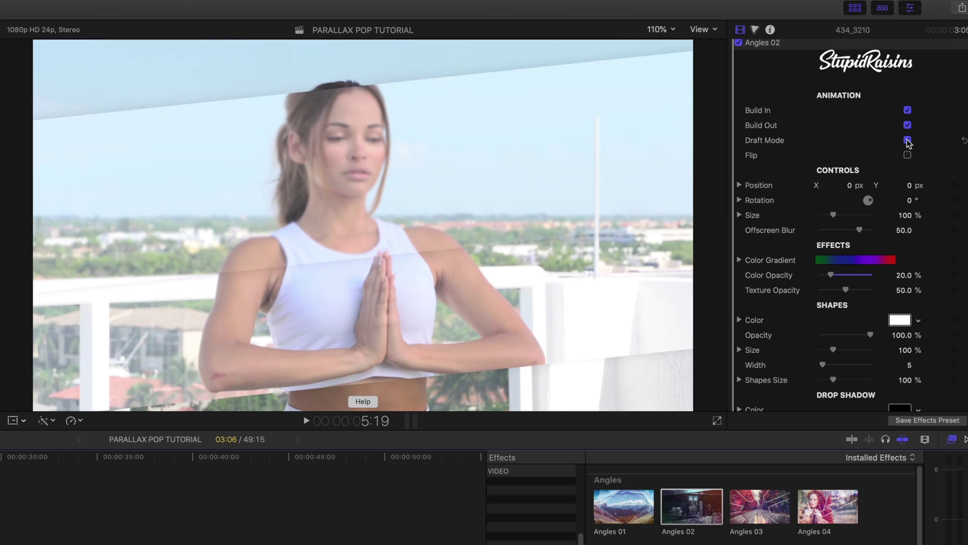
pyautogui.click(907, 139)
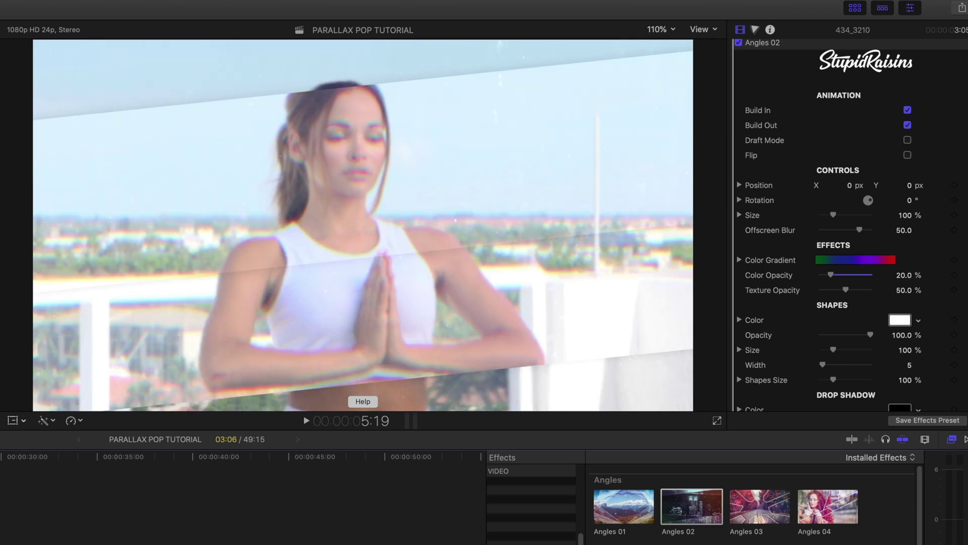
pyautogui.click(907, 155)
pyautogui.click(907, 155)
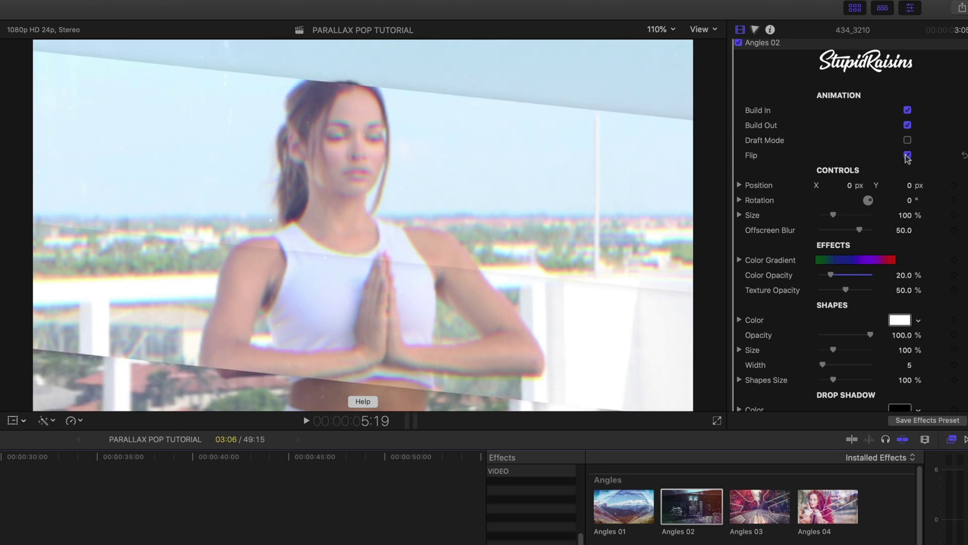
pyautogui.click(907, 154)
pyautogui.click(907, 155)
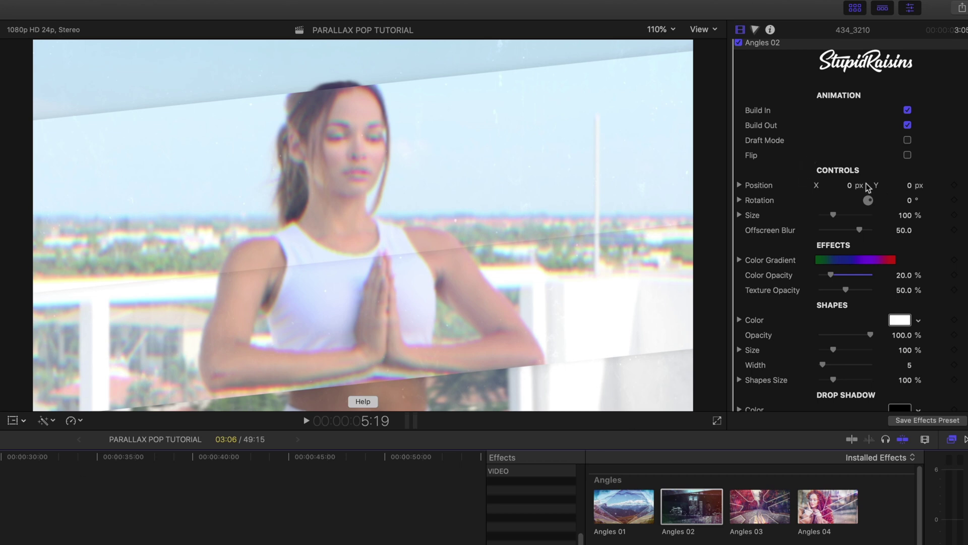
# Step: Try shifting Angles 02 Position X and enlarging Size, keep 0 px and 100%, then expand Color Gradient
pyautogui.click(850, 186)
pyautogui.moveTo(851, 186); pyautogui.dragTo(843, 192)
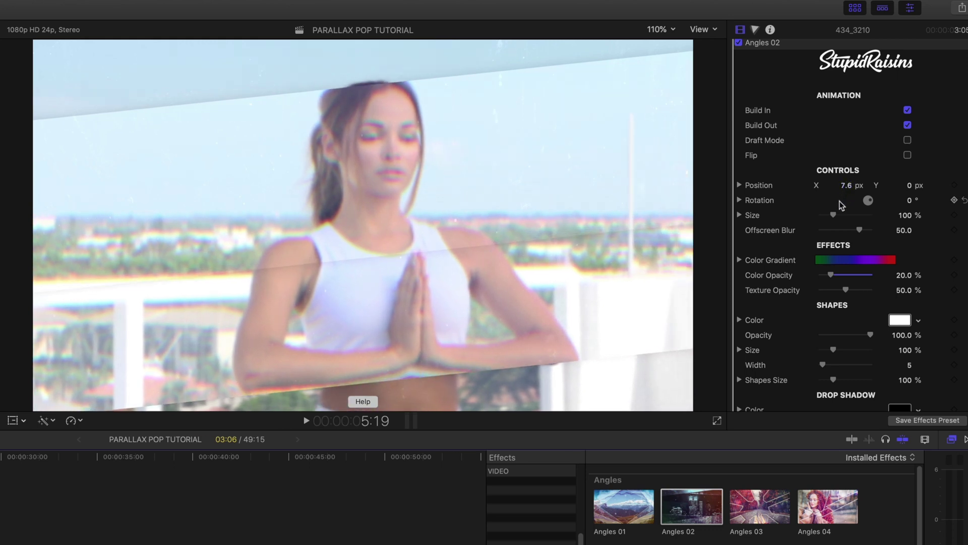
pyautogui.press('super+z')
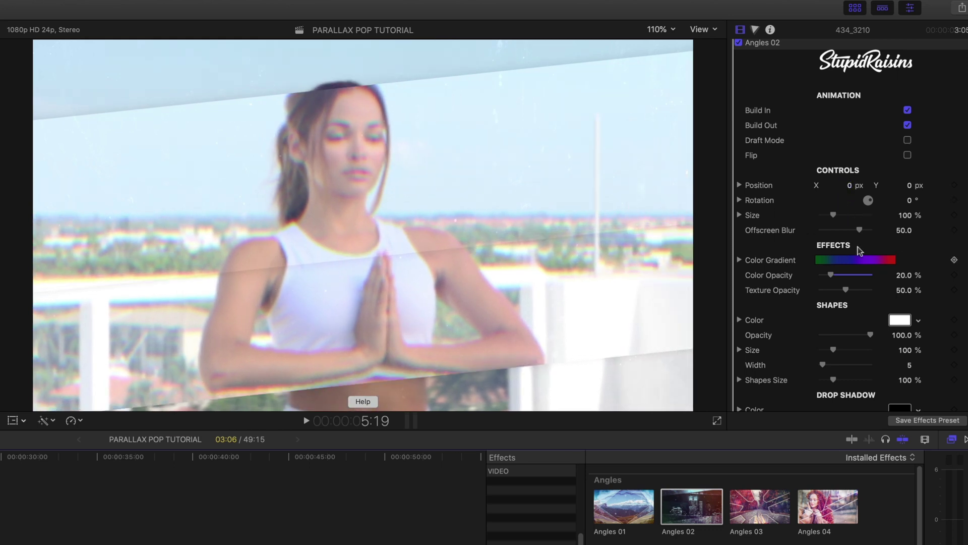
pyautogui.moveTo(837, 213)
pyautogui.mouseDown()
pyautogui.moveTo(847, 212)
pyautogui.moveTo(833, 215)
pyautogui.mouseUp()
pyautogui.scroll(-2, 788, 230)
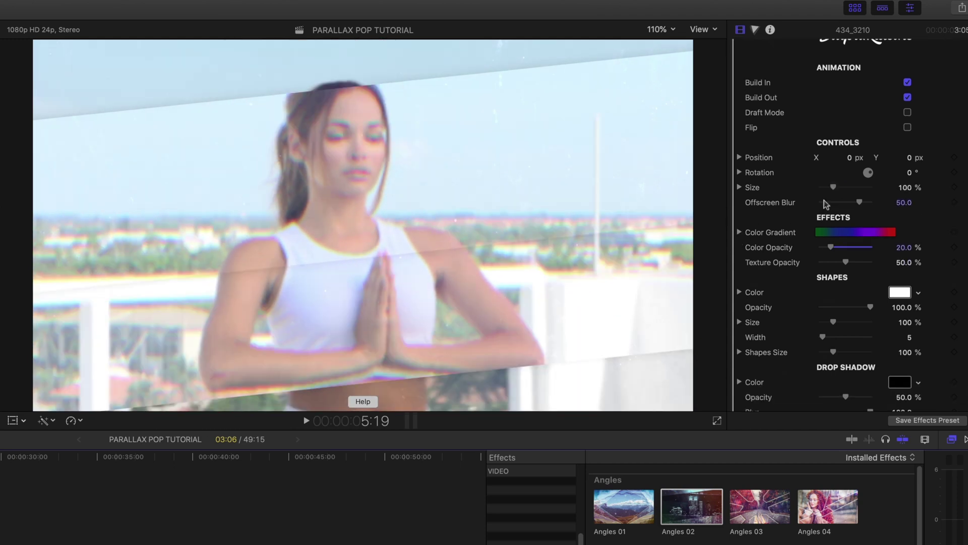
pyautogui.click(739, 233)
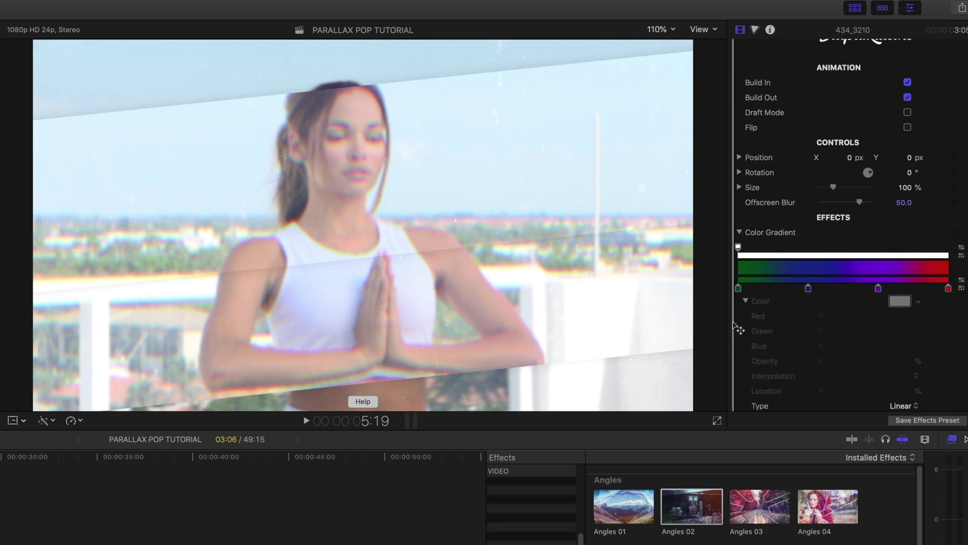
# Step: Delete the green gradient stop, shift the blue stop, recolour the end stop magenta, and move the middle stop to 49.73%
pyautogui.moveTo(739, 289); pyautogui.dragTo(618, 388)
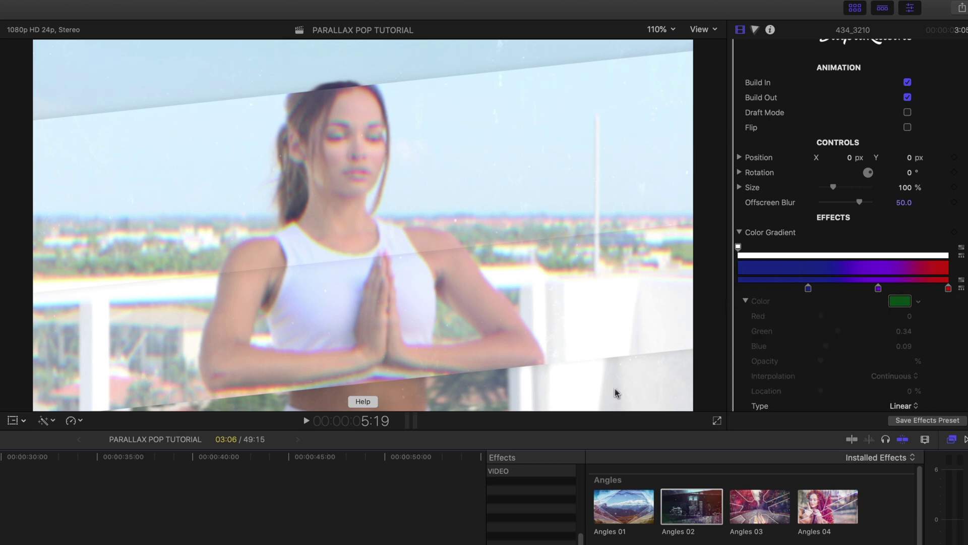
pyautogui.click(809, 289)
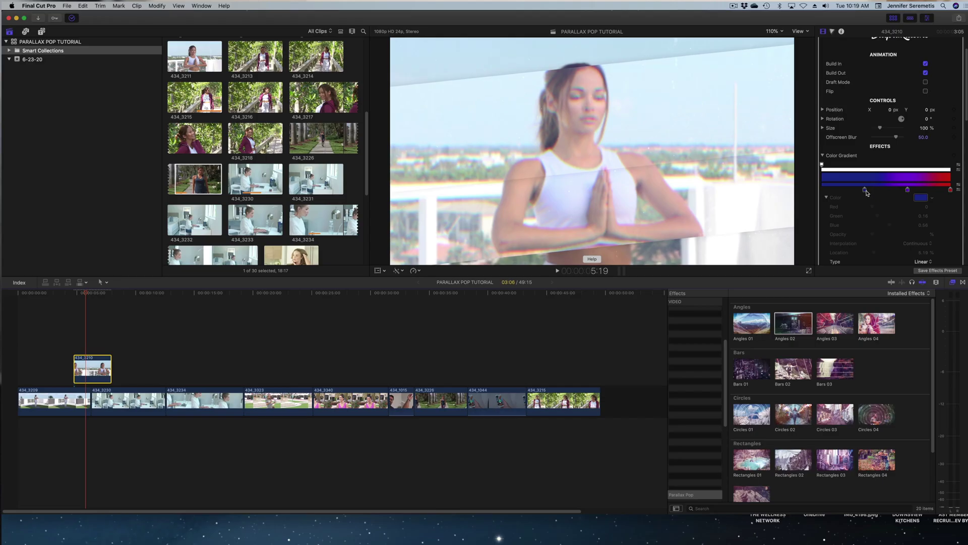
pyautogui.moveTo(865, 190); pyautogui.dragTo(861, 191)
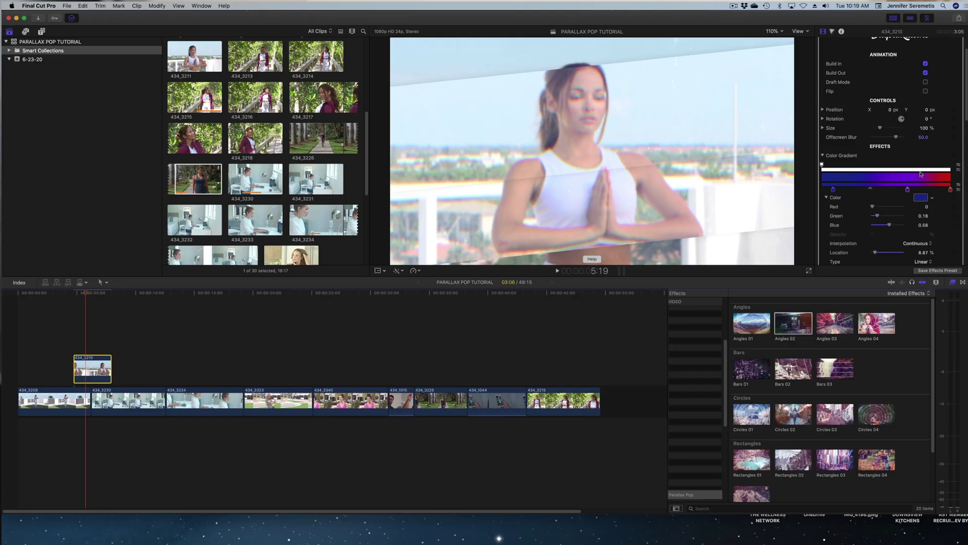
pyautogui.click(952, 190)
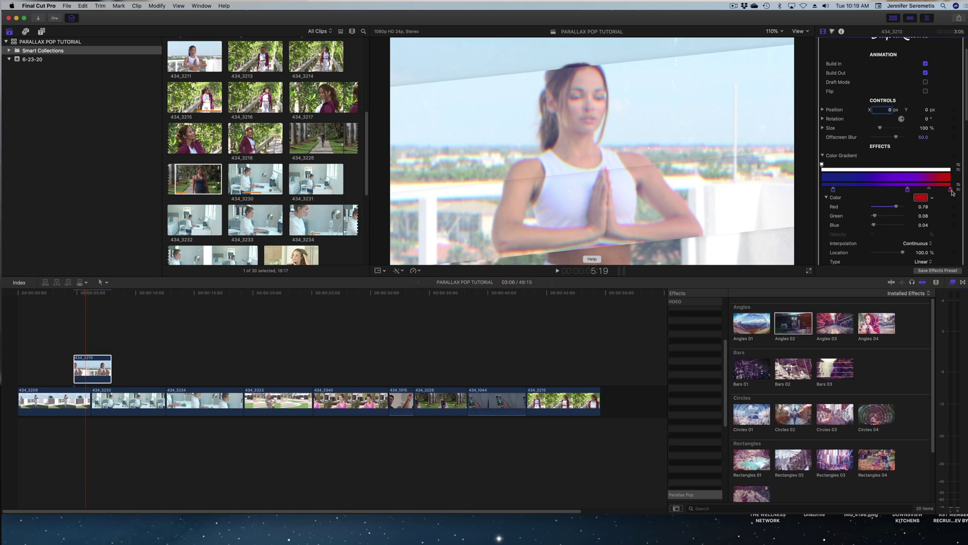
pyautogui.click(918, 200)
pyautogui.moveTo(367, 241); pyautogui.dragTo(384, 261)
pyautogui.click(323, 155)
pyautogui.moveTo(908, 189); pyautogui.dragTo(886, 190)
# Step: Set gradient Interpolation to Constant and raise Color Opacity from 20% to 57.2%
pyautogui.scroll(-2, 903, 212)
pyautogui.click(927, 190)
pyautogui.click(923, 182)
pyautogui.click(907, 291)
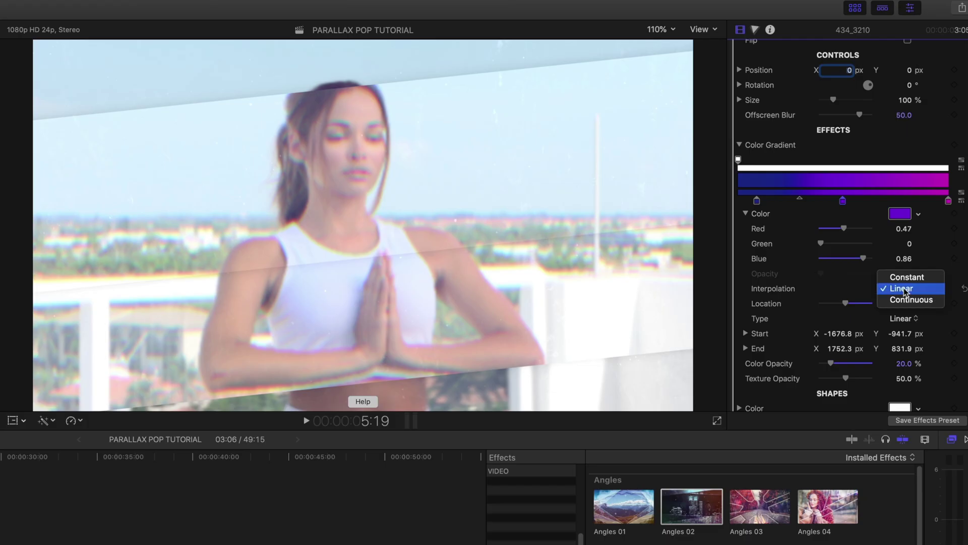
pyautogui.click(905, 278)
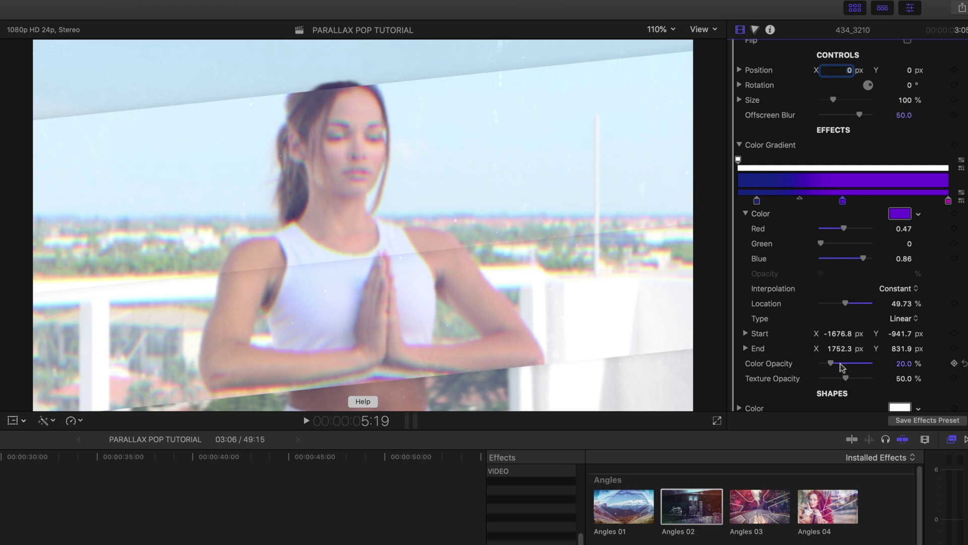
pyautogui.moveTo(837, 363)
pyautogui.mouseDown()
pyautogui.moveTo(873, 363)
pyautogui.moveTo(825, 364)
pyautogui.moveTo(849, 364)
pyautogui.mouseUp()
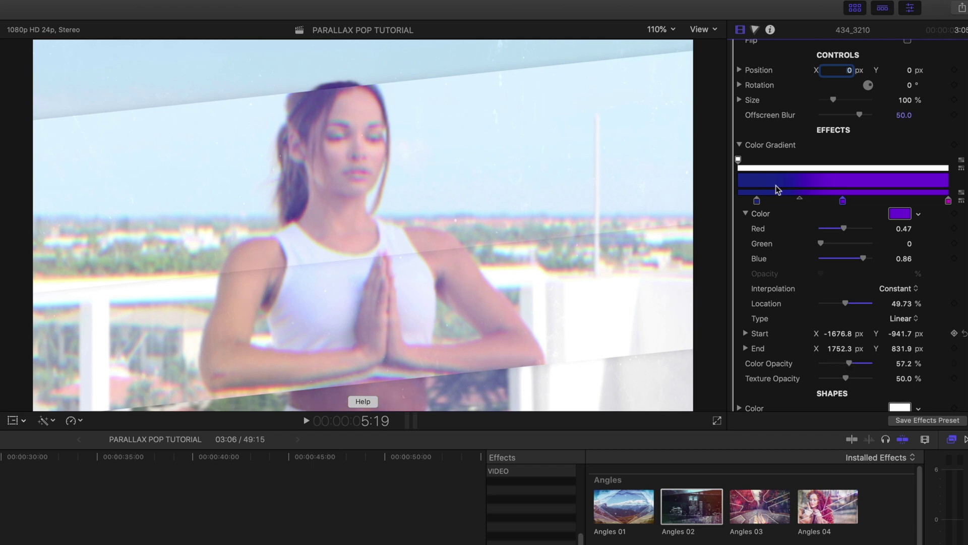
pyautogui.click(739, 145)
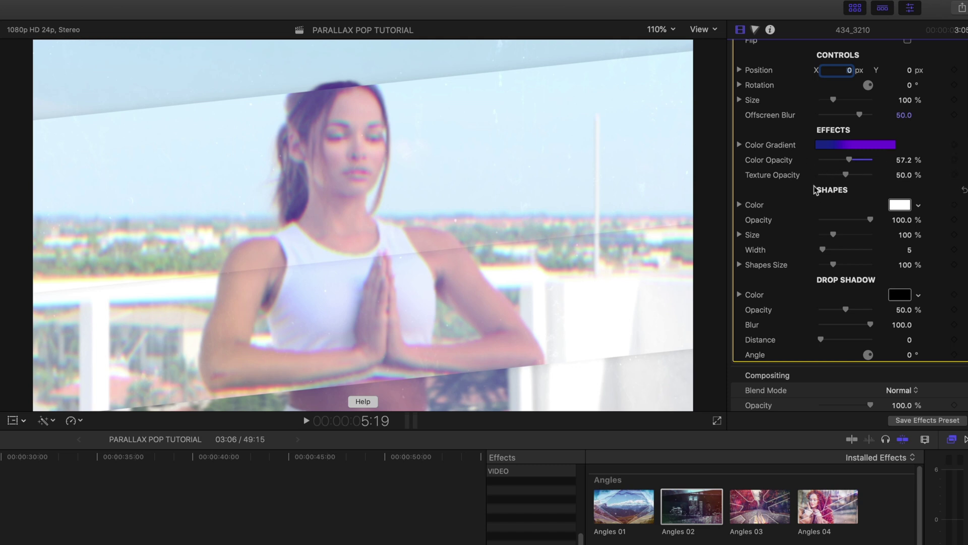
# Step: Set Angles 02 Texture Opacity to about 27.86%, checking nearby frames
pyautogui.moveTo(847, 176); pyautogui.dragTo(880, 175)
pyautogui.moveTo(820, 175); pyautogui.dragTo(836, 176)
pyautogui.moveTo(836, 174); pyautogui.dragTo(833, 174)
pyautogui.press('Left')
pyautogui.press('Left')
pyautogui.press('Left')
pyautogui.press('Left')
pyautogui.press('Left')
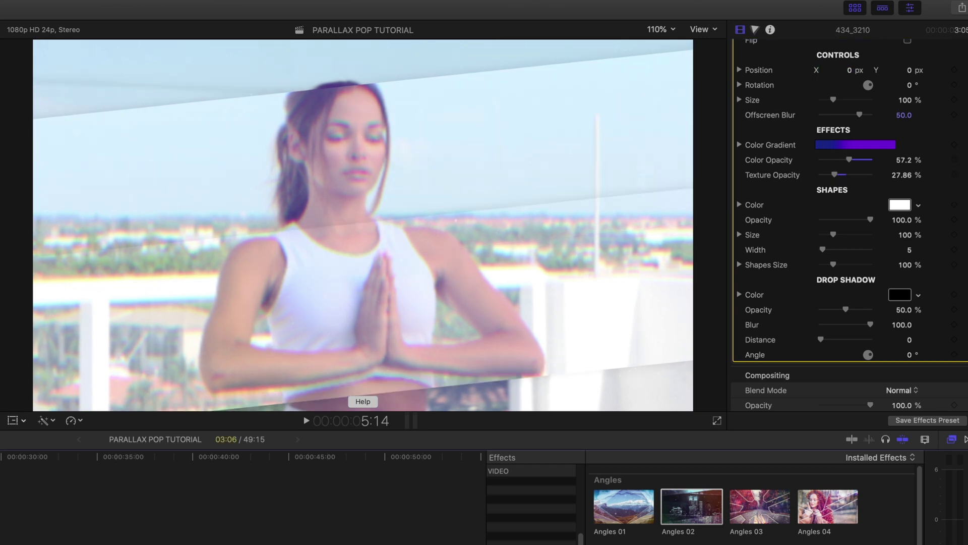
pyautogui.press('space')
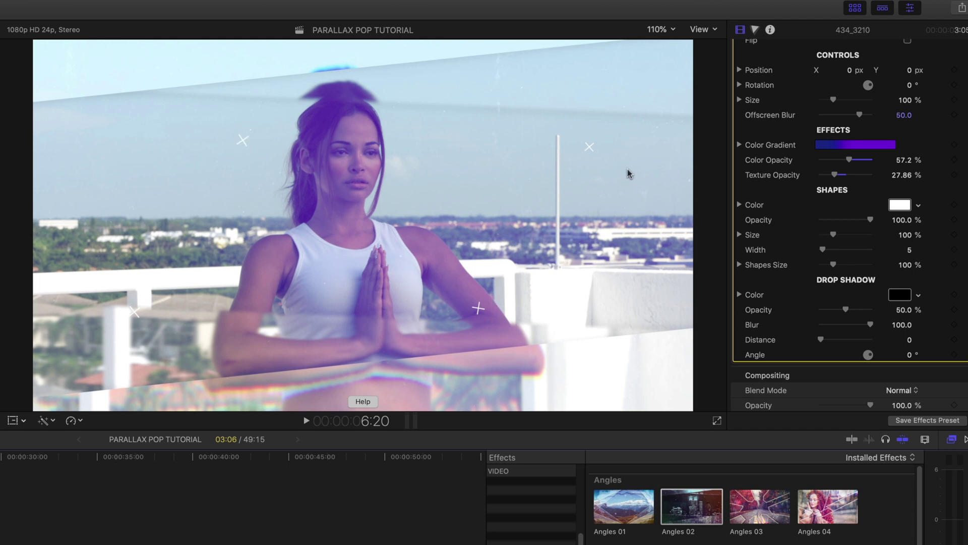
# Step: Keep the shapes white after trying green, and set Size 95%, Width 3, Shapes Size 116%
pyautogui.click(918, 210)
pyautogui.moveTo(894, 251); pyautogui.dragTo(880, 227)
pyautogui.click(906, 206)
pyautogui.moveTo(833, 234); pyautogui.dragTo(836, 267)
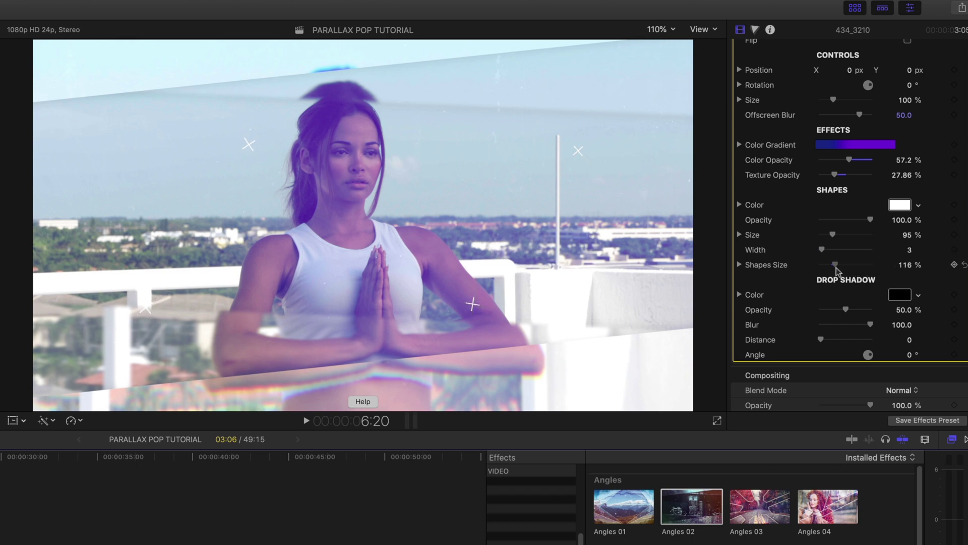
# Step: Darken the Angles 02 drop shadow, with Blur at 100, Distance about 76 and Angle adjusted
pyautogui.scroll(-2, 836, 270)
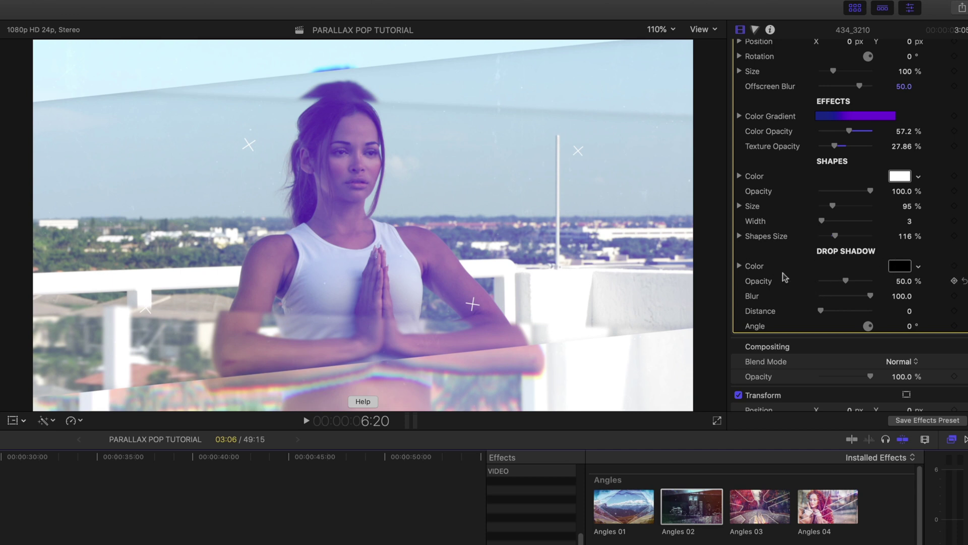
pyautogui.moveTo(845, 281); pyautogui.dragTo(797, 283)
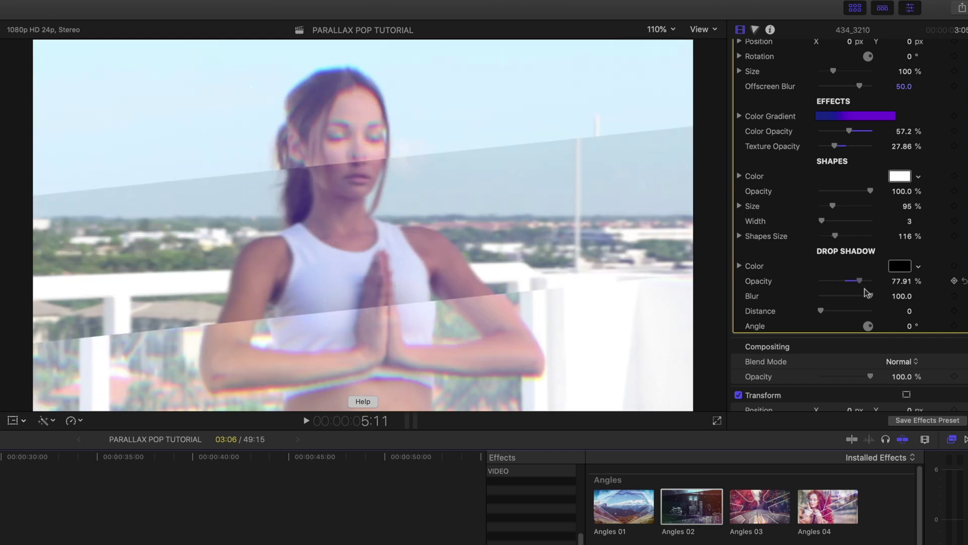
pyautogui.moveTo(863, 291); pyautogui.dragTo(886, 290)
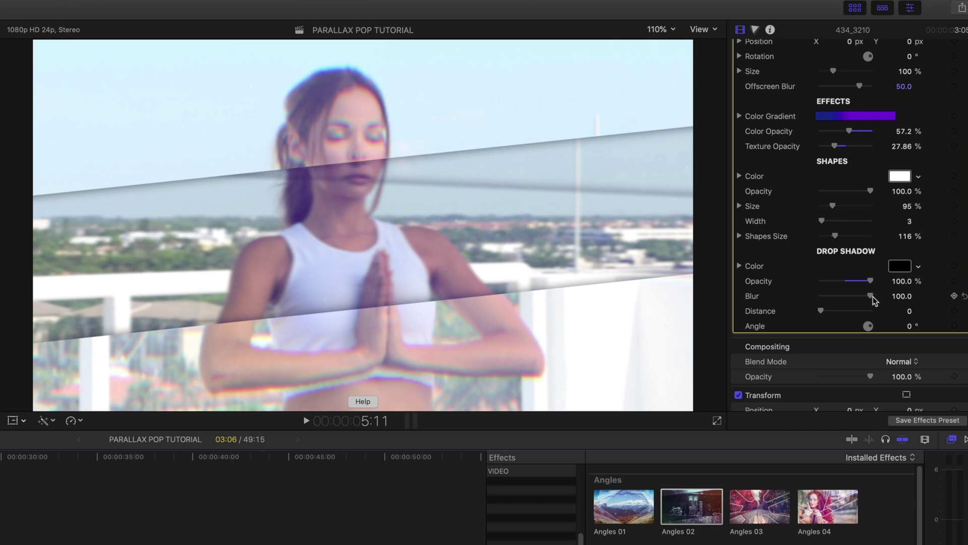
pyautogui.moveTo(851, 297); pyautogui.dragTo(886, 303)
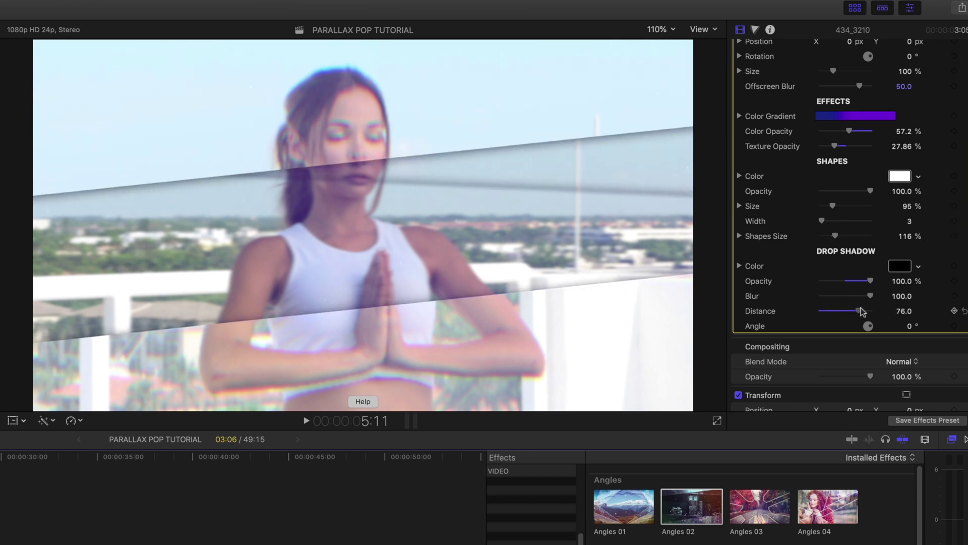
pyautogui.moveTo(863, 307)
pyautogui.mouseDown()
pyautogui.moveTo(855, 307)
pyautogui.moveTo(860, 337)
pyautogui.moveTo(867, 318)
pyautogui.moveTo(878, 330)
pyautogui.moveTo(867, 310)
pyautogui.mouseUp()
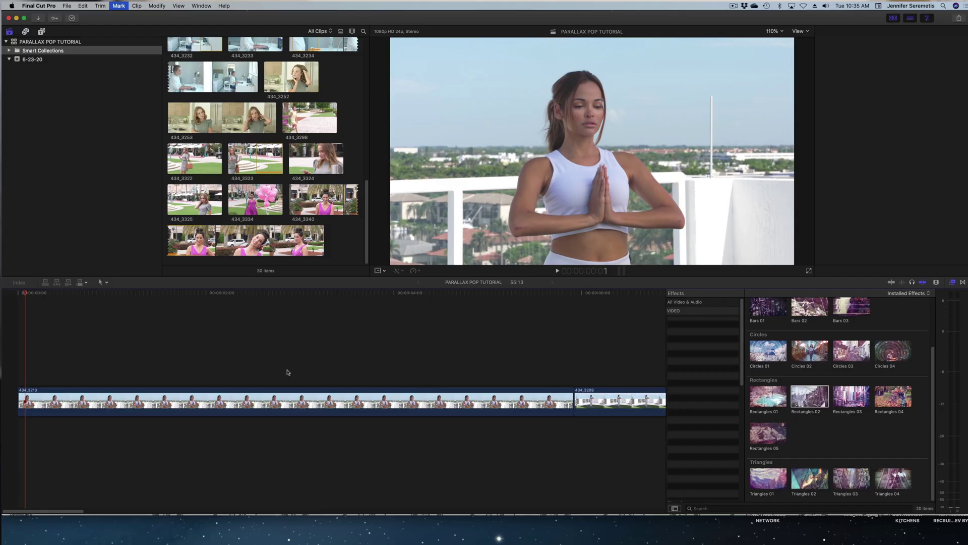
# Step: Show clip 434_3210's compositing, transform, crop and distort settings with Command-4
pyautogui.press('super+4')
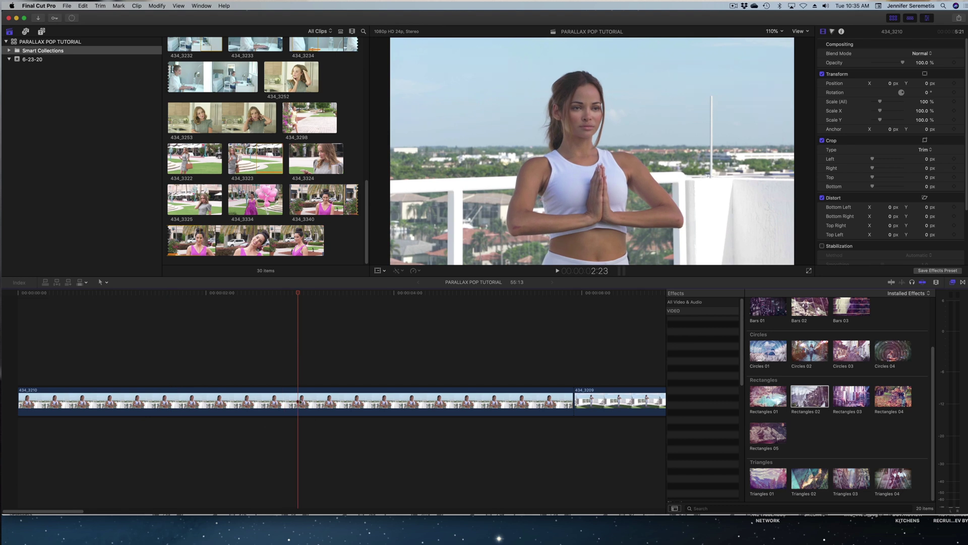
# Step: Place a copy of clip 434_3210 above the main storyline as a connected clip
pyautogui.click(254, 407)
pyautogui.moveTo(250, 385); pyautogui.dragTo(255, 348)
pyautogui.click(239, 300)
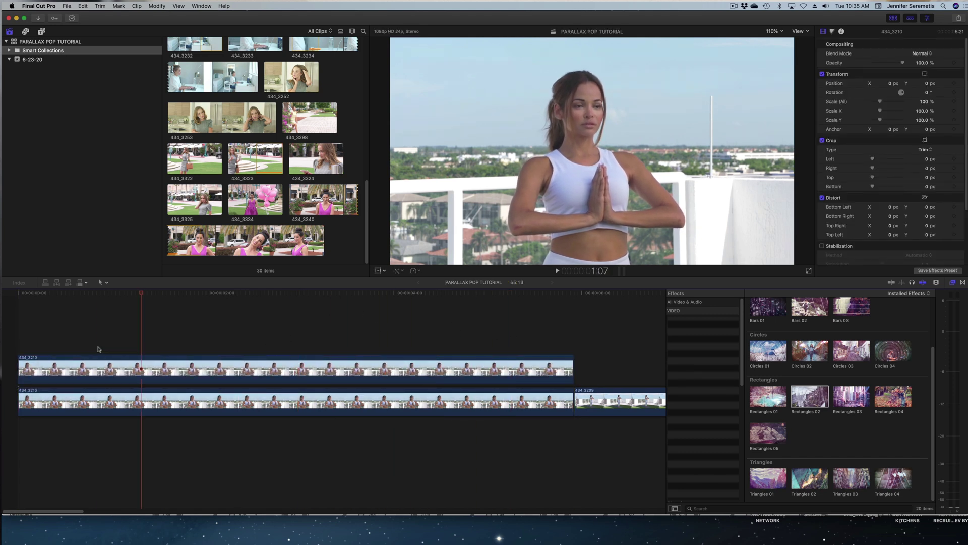
# Step: Trim the connected copy to 3:11 and apply the Rectangles 02 effect to it
pyautogui.click(419, 391)
pyautogui.click(361, 368)
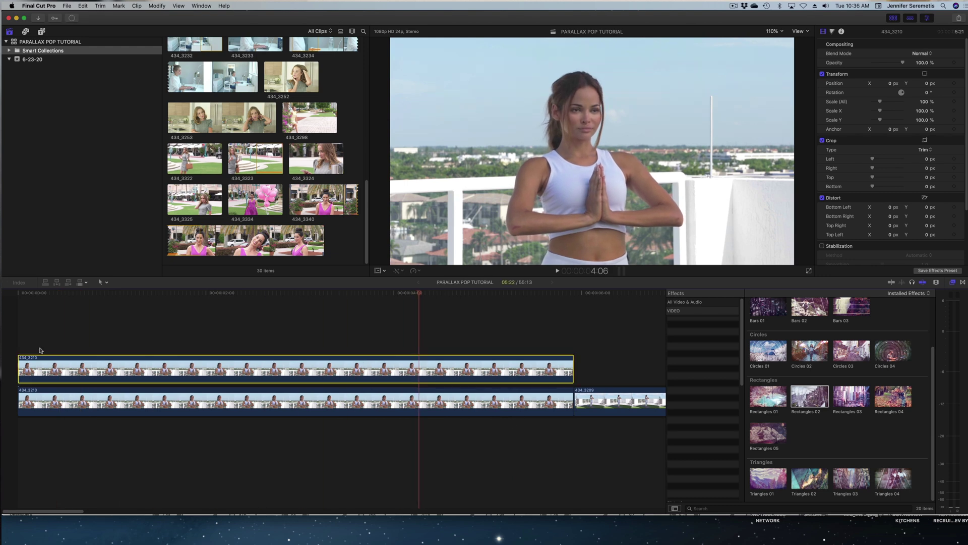
pyautogui.moveTo(20, 360); pyautogui.dragTo(111, 365)
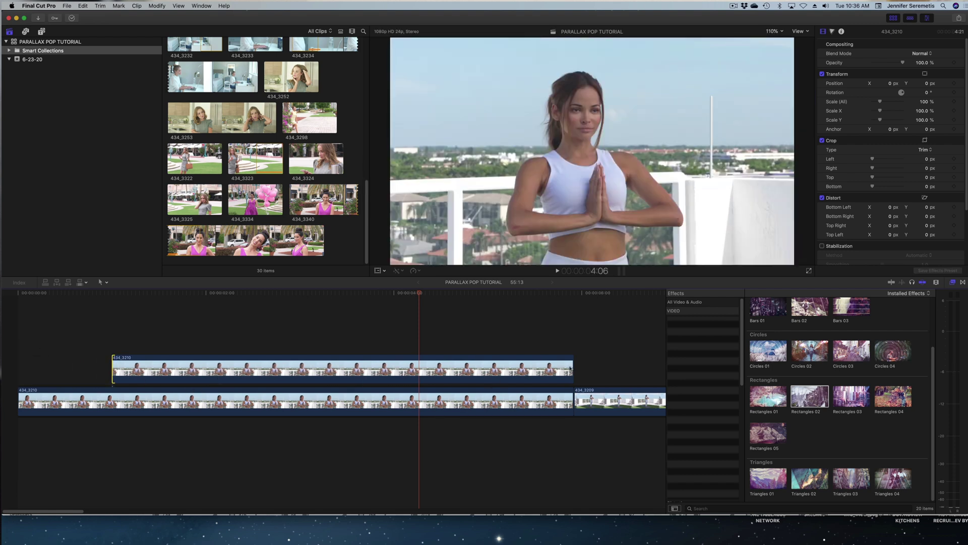
pyautogui.moveTo(573, 365); pyautogui.dragTo(435, 344)
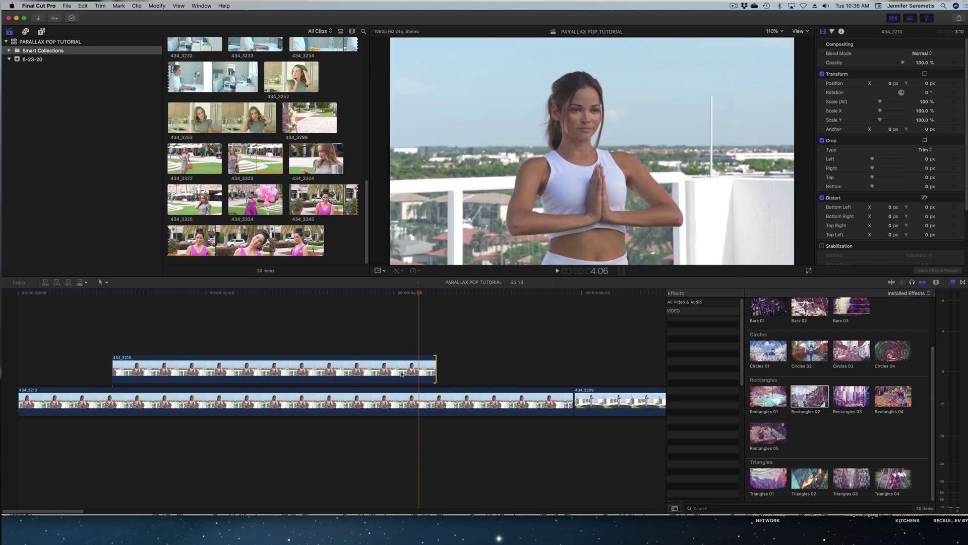
pyautogui.moveTo(402, 374); pyautogui.dragTo(400, 372)
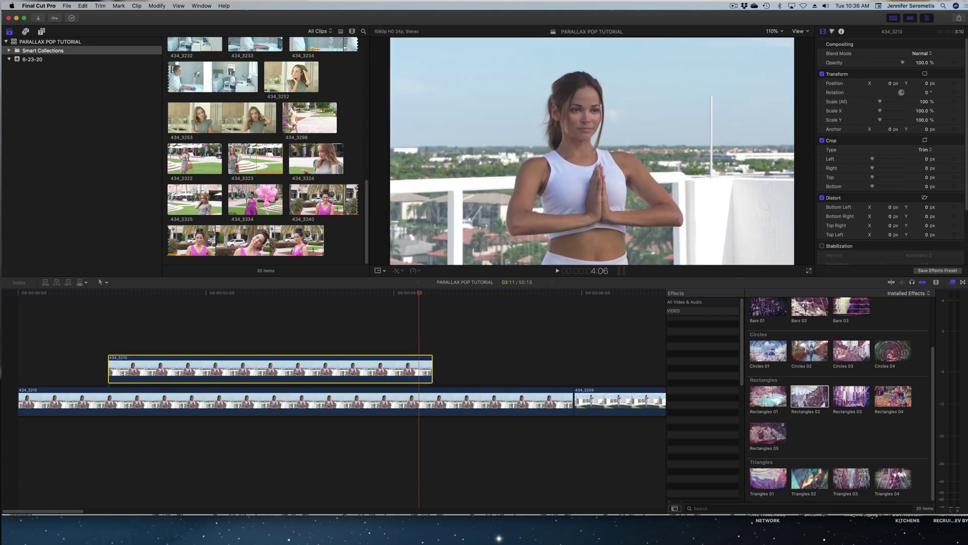
pyautogui.moveTo(817, 403); pyautogui.dragTo(297, 374)
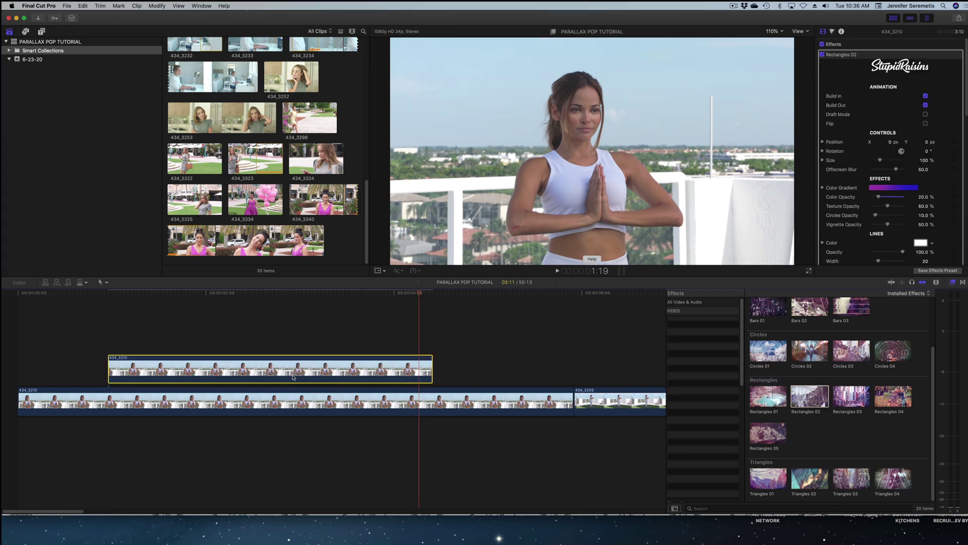
pyautogui.moveTo(128, 293); pyautogui.dragTo(95, 293)
pyautogui.press('space')
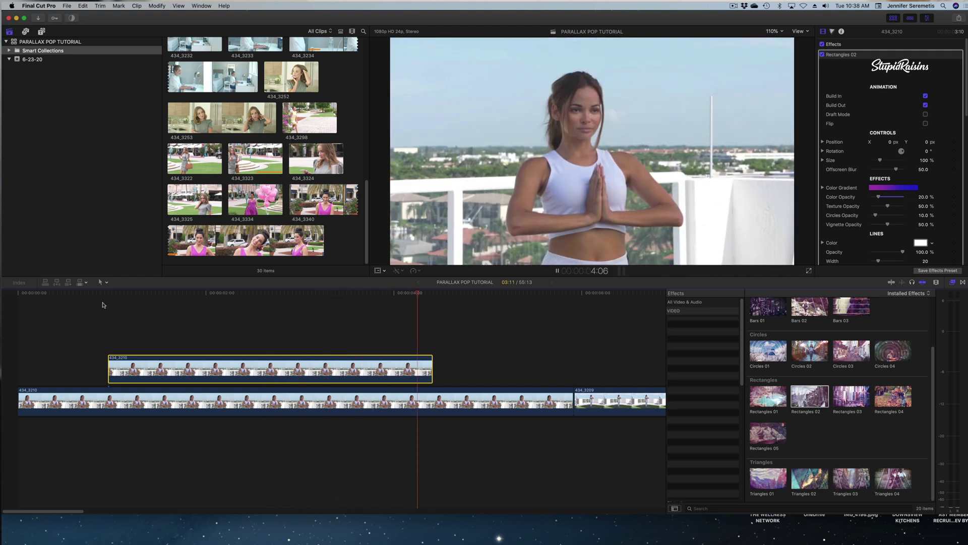
pyautogui.press('space')
pyautogui.moveTo(108, 292); pyautogui.dragTo(82, 297)
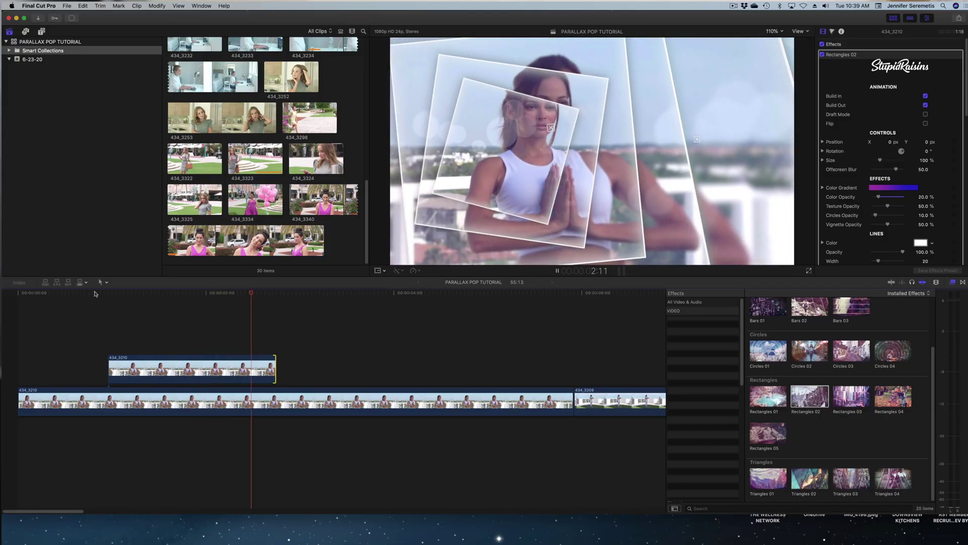
pyautogui.press('space')
pyautogui.moveTo(252, 293); pyautogui.dragTo(78, 306)
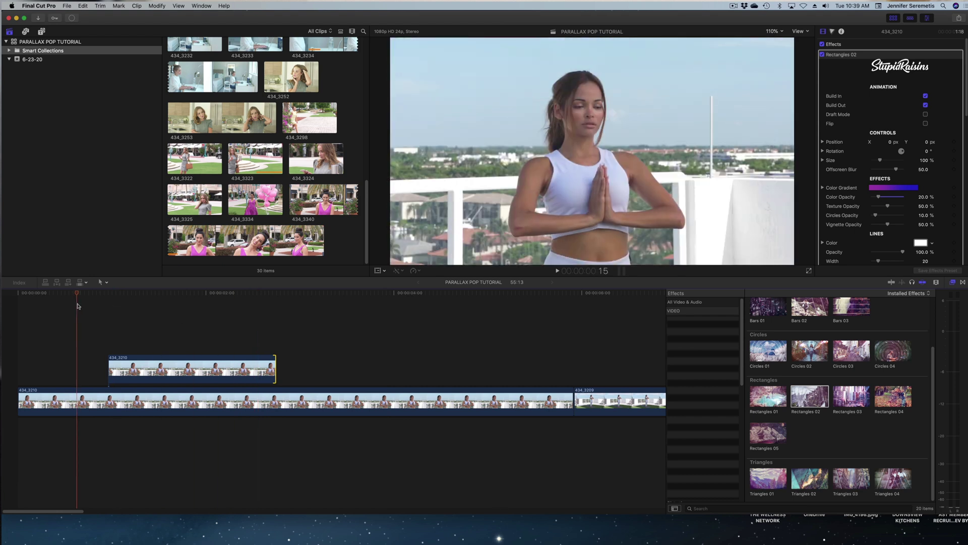
pyautogui.press('space')
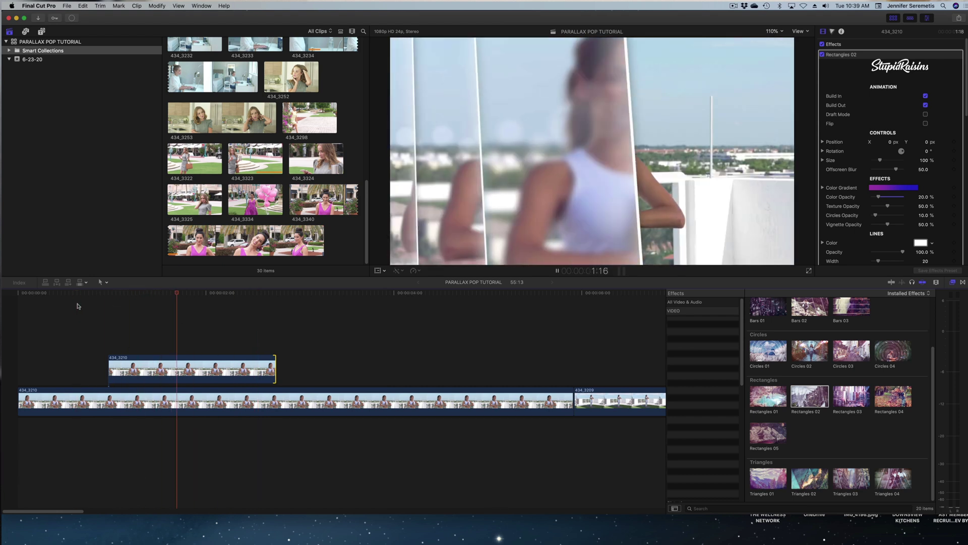
pyautogui.press('space')
pyautogui.moveTo(212, 298); pyautogui.dragTo(218, 318)
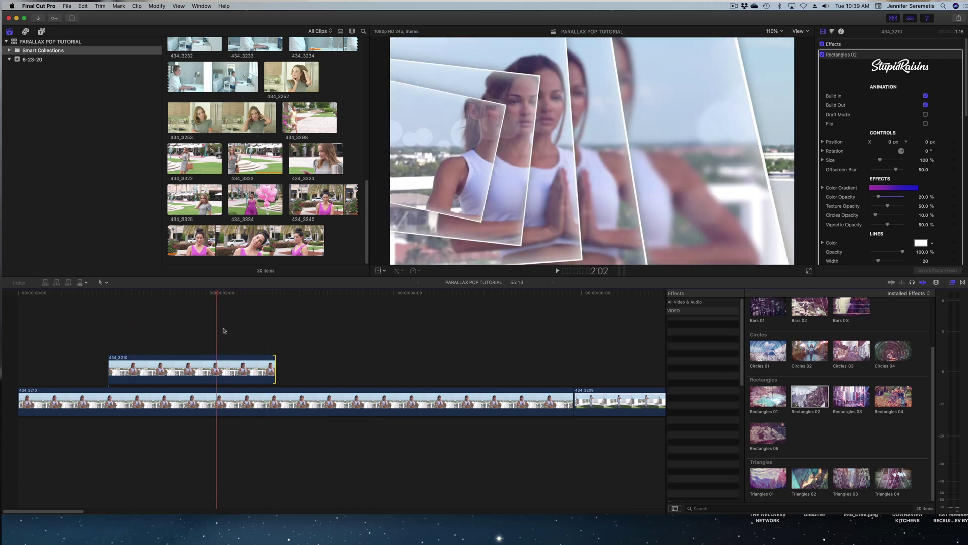
pyautogui.click(230, 373)
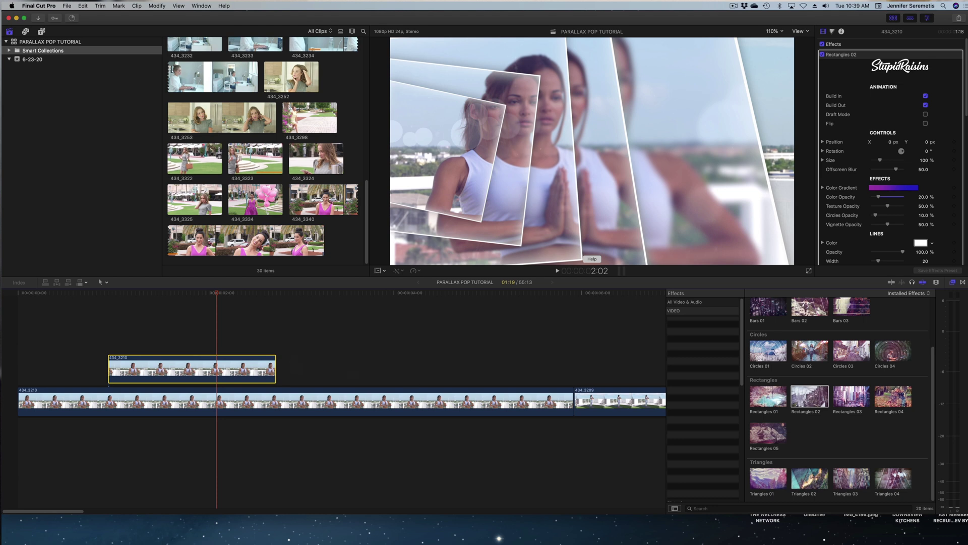
# Step: Browse installed transitions, previewing Rectangles B - Straight and Rectangles A - Left, then scroll to Strips
pyautogui.click(963, 282)
pyautogui.scroll(-2, 874, 399)
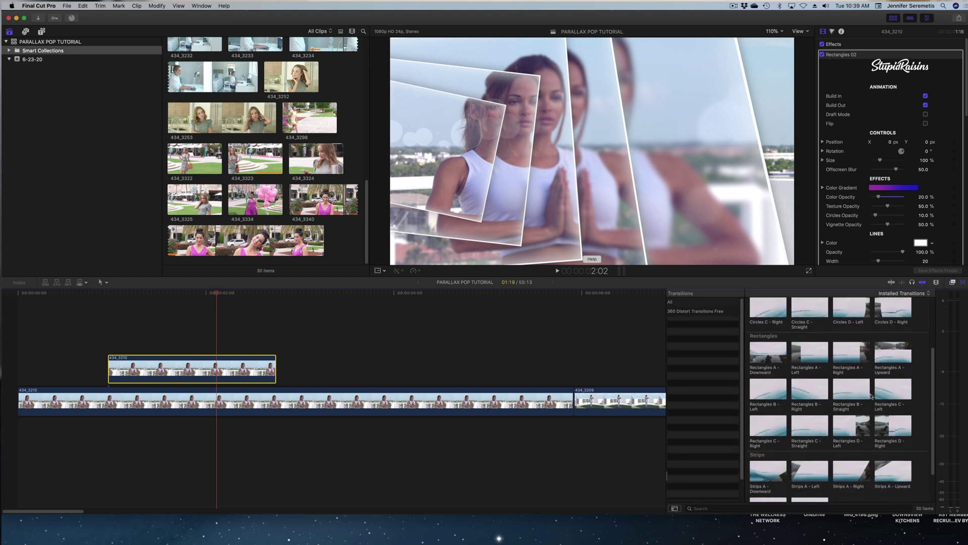
pyautogui.click(860, 386)
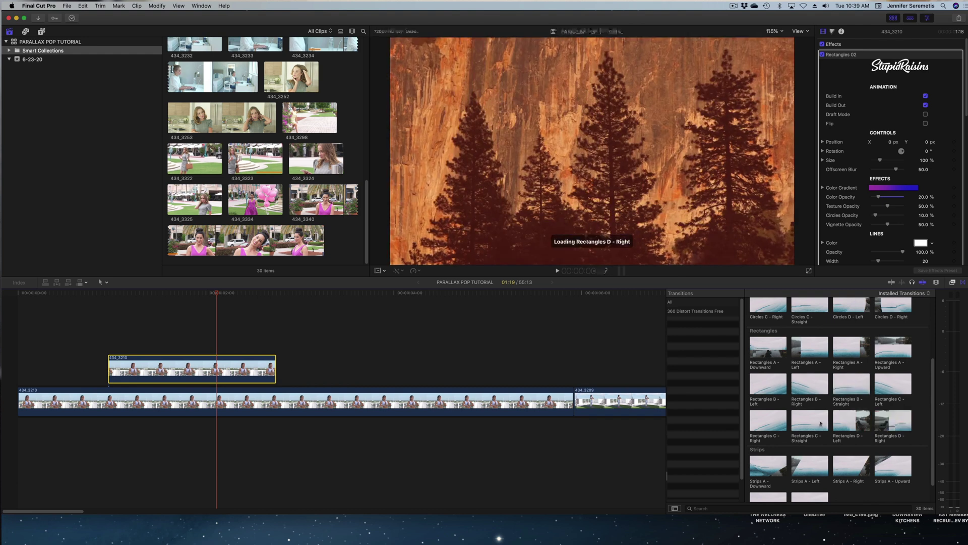
pyautogui.click(817, 348)
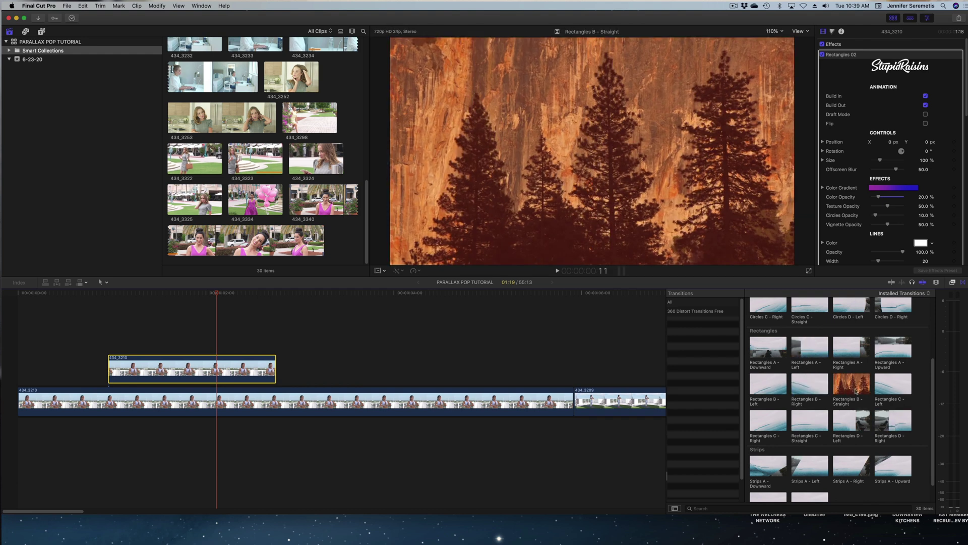
pyautogui.scroll(-1, 864, 407)
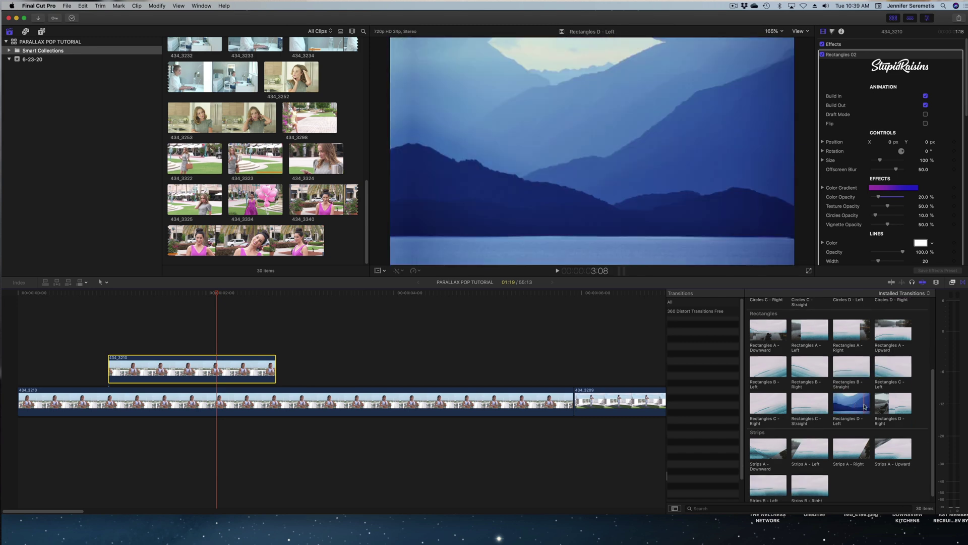
pyautogui.scroll(1, 827, 405)
pyautogui.scroll(-1, 822, 403)
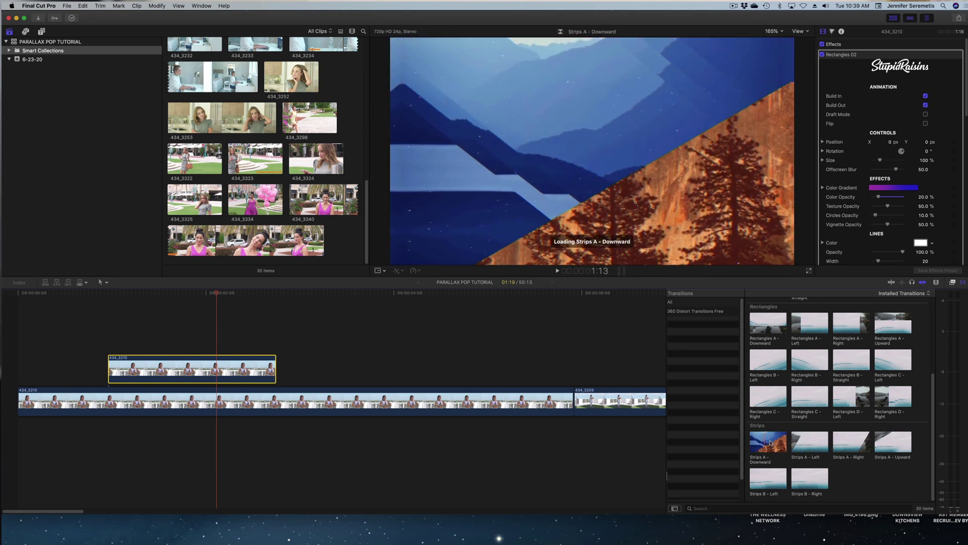
pyautogui.scroll(5, 811, 442)
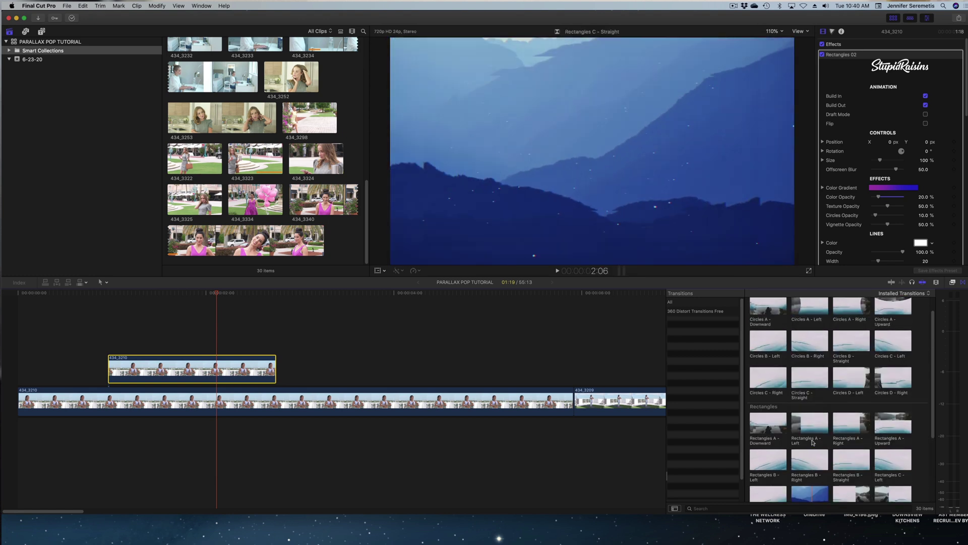
pyautogui.scroll(-4, 813, 438)
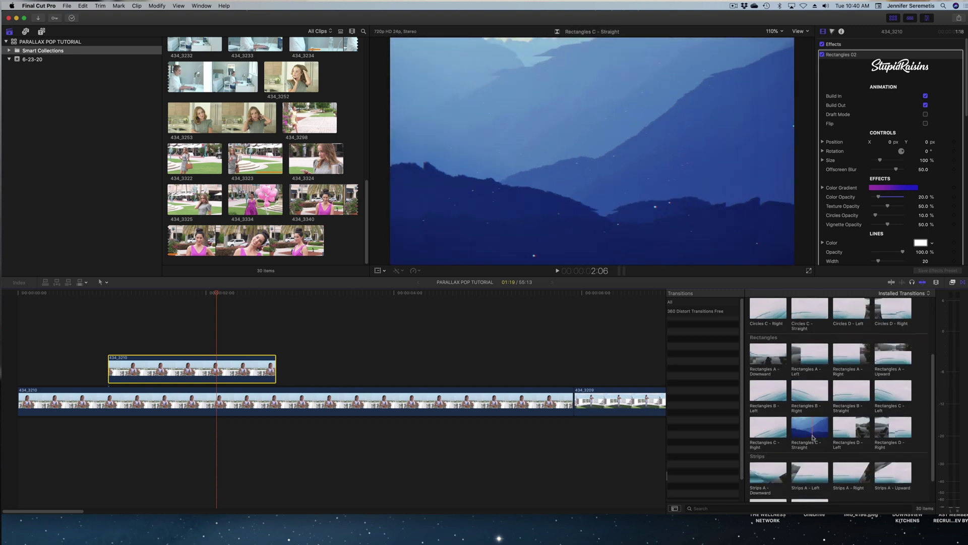
pyautogui.scroll(-2, 812, 437)
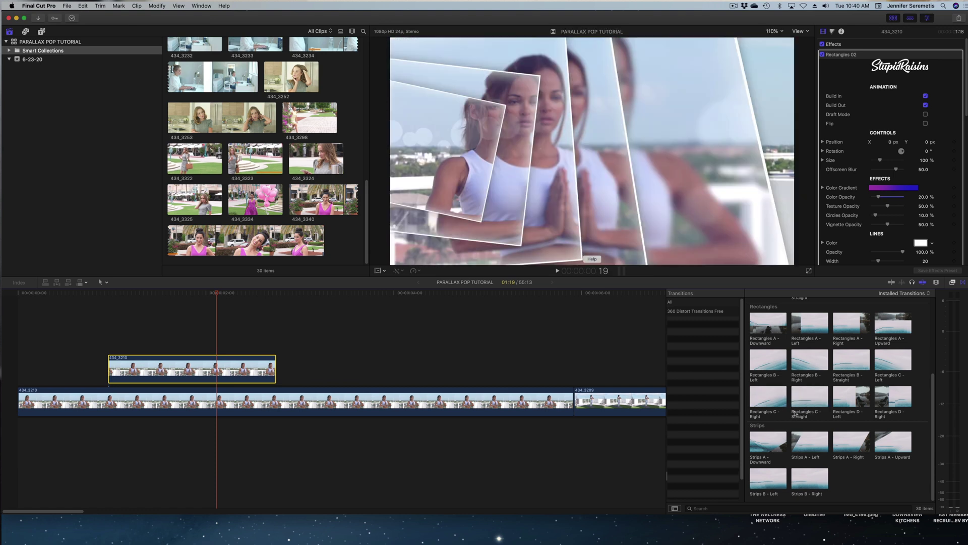
# Step: Add Strips A - Left to the connected clip's end and play it back from 0:19
pyautogui.moveTo(810, 441); pyautogui.dragTo(238, 367)
pyautogui.moveTo(229, 290); pyautogui.dragTo(183, 293)
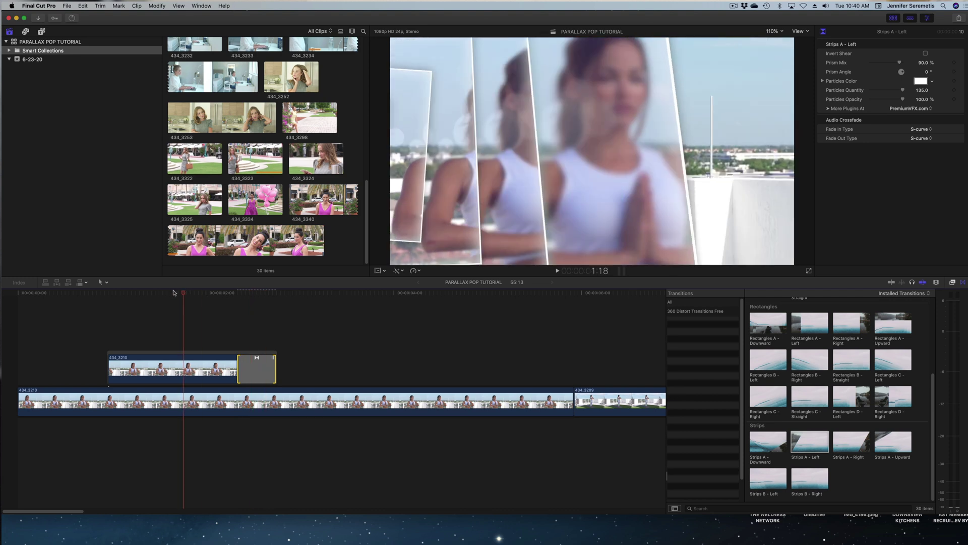
pyautogui.click(94, 294)
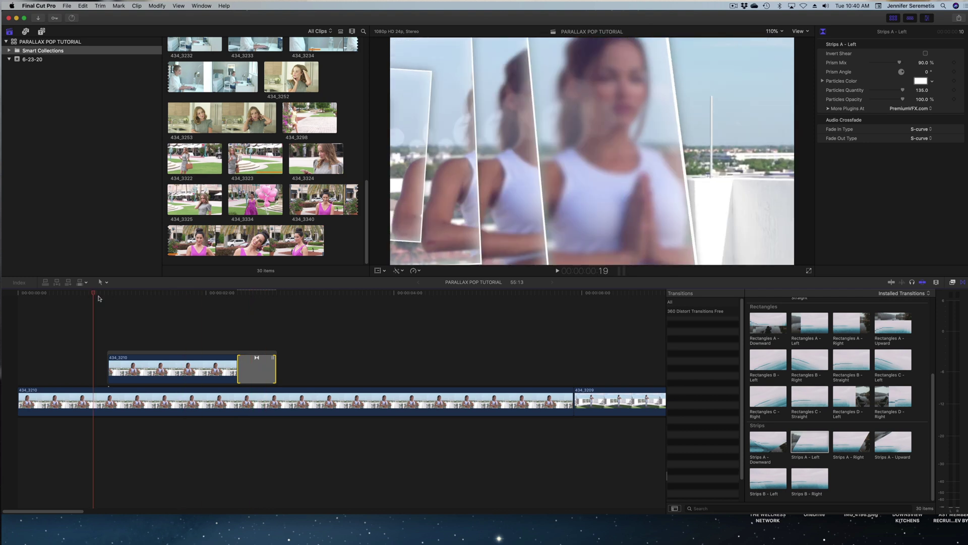
pyautogui.press('space')
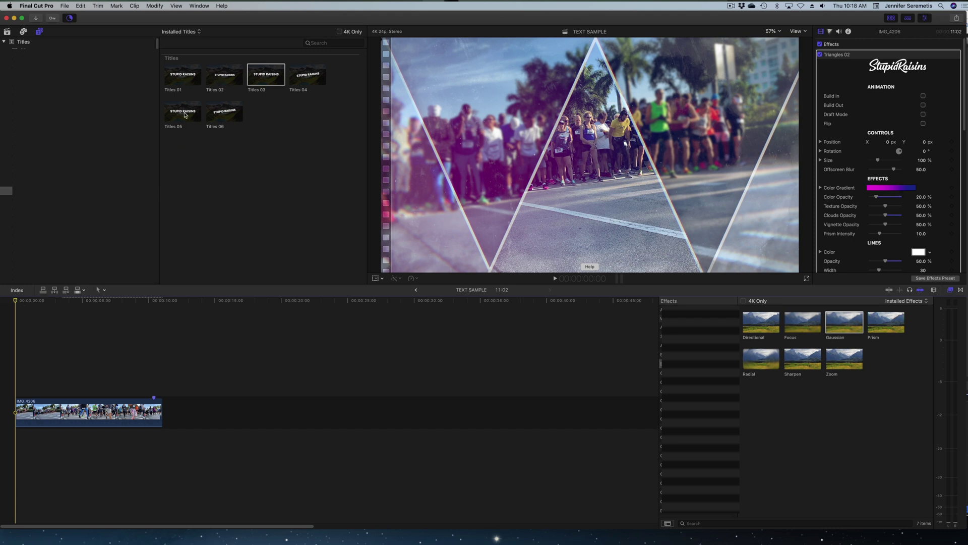
# Step: After previewing Titles 03, place Titles 01 above race clip IMG_4206 and select it
pyautogui.click(269, 69)
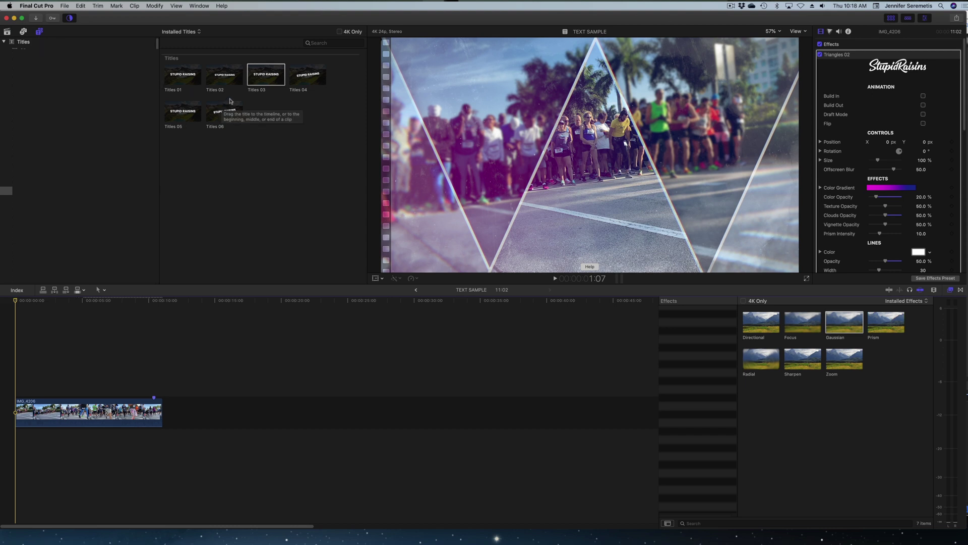
pyautogui.click(182, 75)
pyautogui.moveTo(183, 75); pyautogui.dragTo(86, 346)
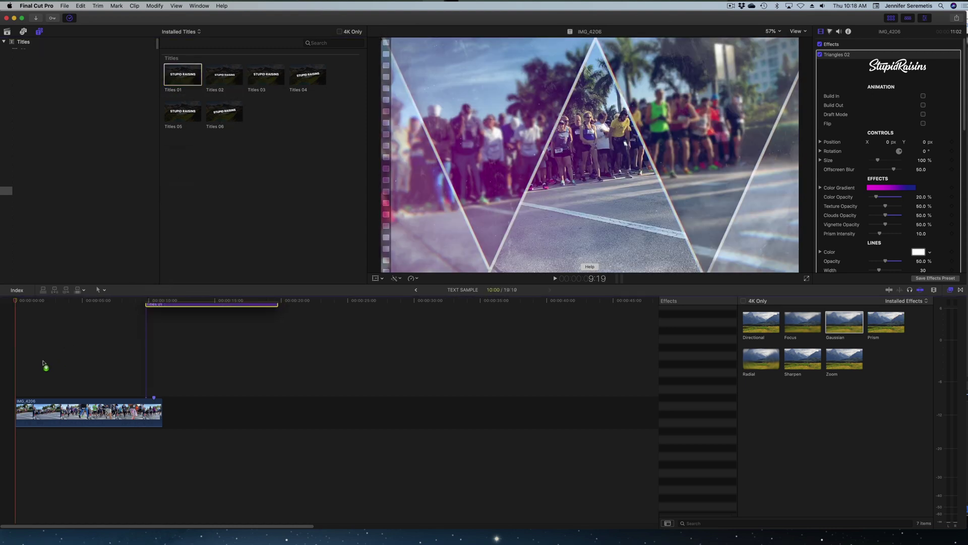
pyautogui.moveTo(38, 366); pyautogui.dragTo(38, 391)
pyautogui.click(83, 301)
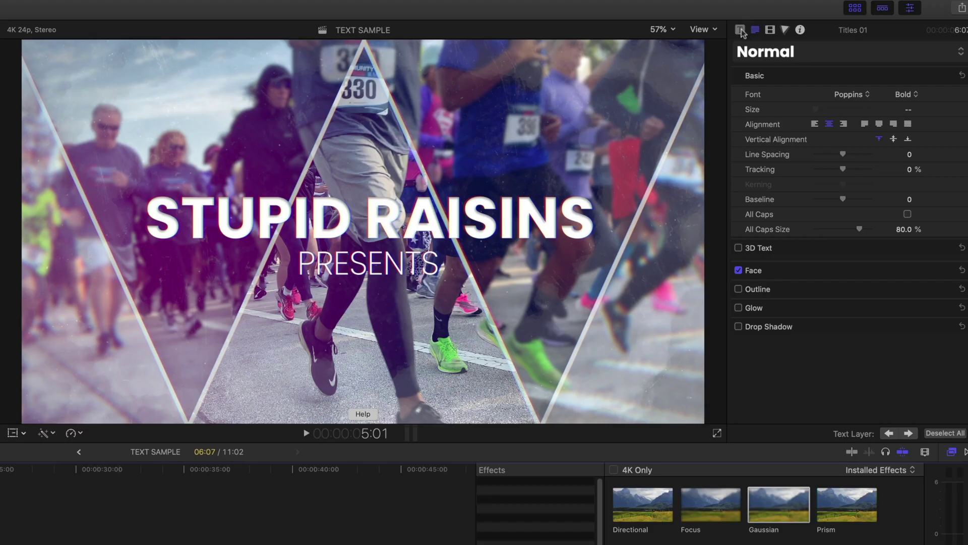
# Step: Tweak the title's Prism Distance, set Prism Opacity to 26.23%, and give the inner shadow 100% opacity with blur 10
pyautogui.click(740, 30)
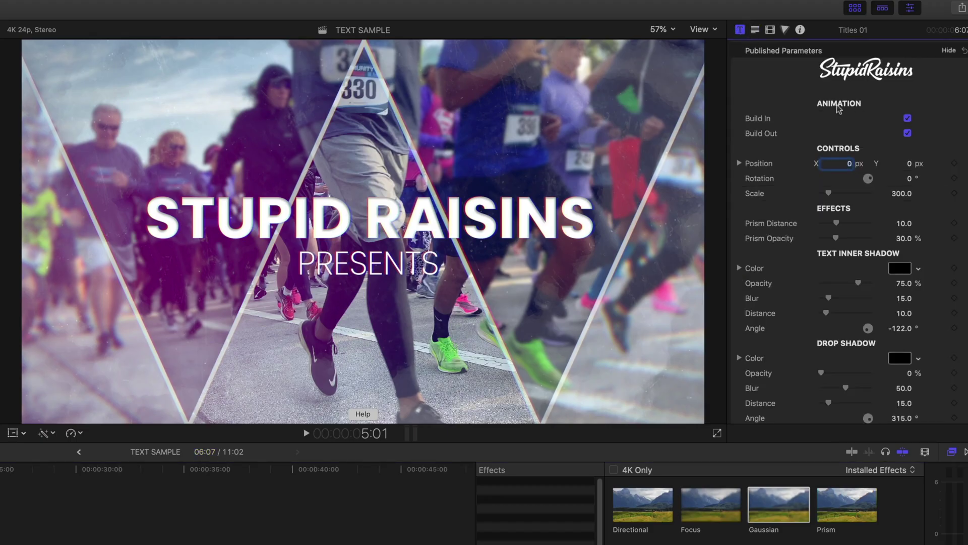
pyautogui.scroll(-1, 951, 190)
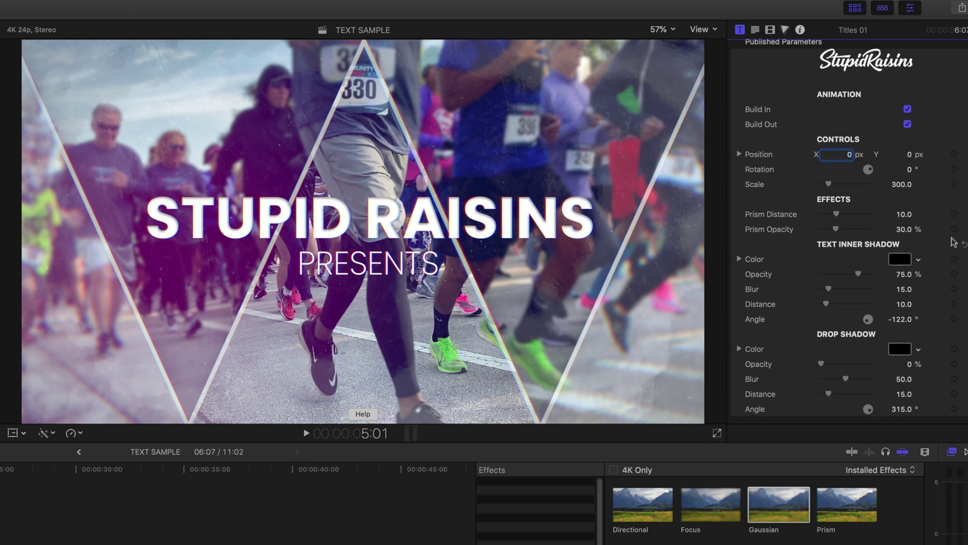
pyautogui.scroll(1, 953, 242)
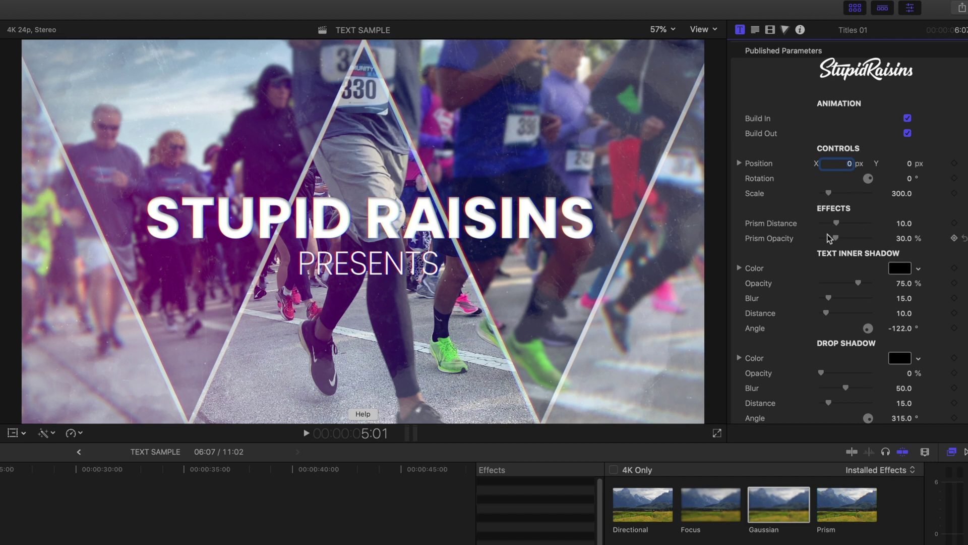
pyautogui.moveTo(837, 222); pyautogui.dragTo(872, 232)
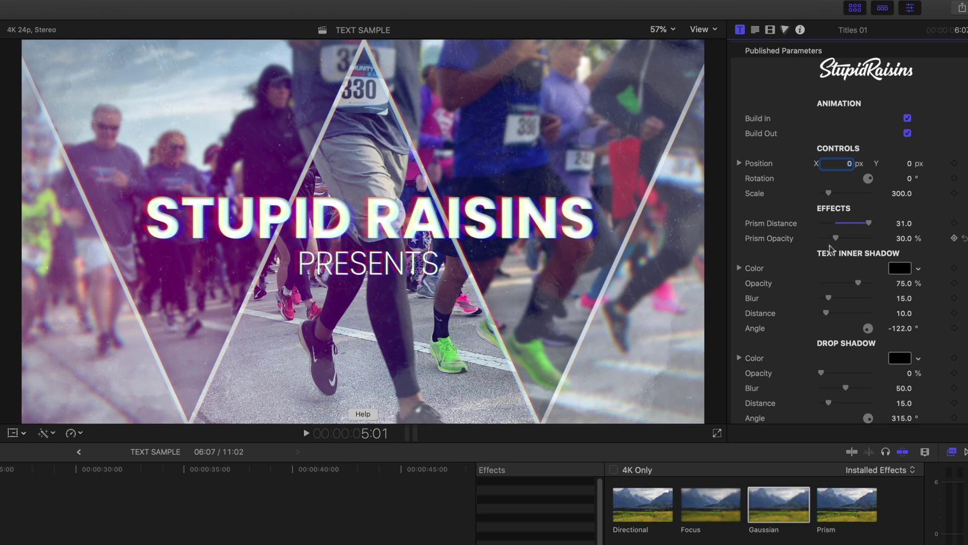
pyautogui.moveTo(836, 238)
pyautogui.mouseDown()
pyautogui.moveTo(870, 238)
pyautogui.moveTo(836, 238)
pyautogui.moveTo(869, 223)
pyautogui.moveTo(853, 238)
pyautogui.moveTo(867, 237)
pyautogui.moveTo(833, 238)
pyautogui.moveTo(837, 226)
pyautogui.mouseUp()
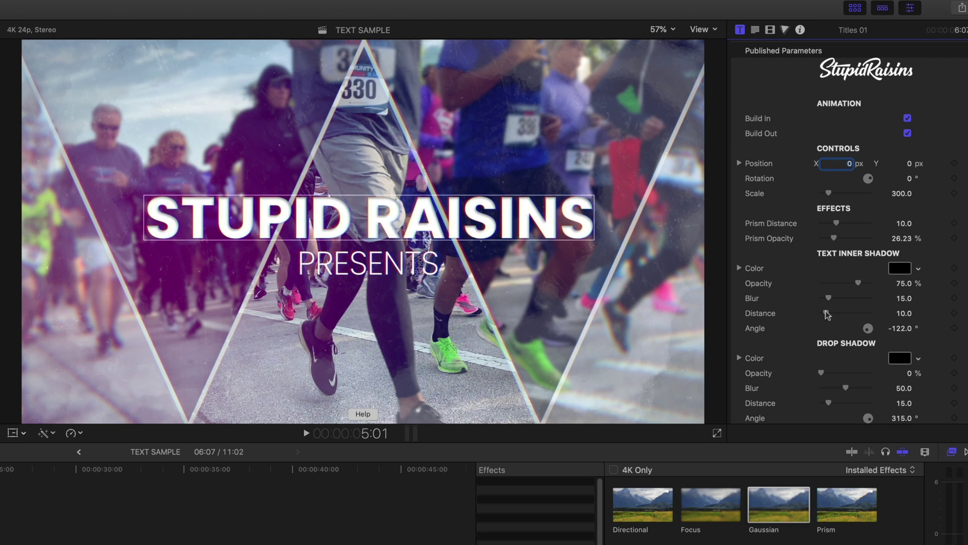
pyautogui.moveTo(859, 284); pyautogui.dragTo(888, 283)
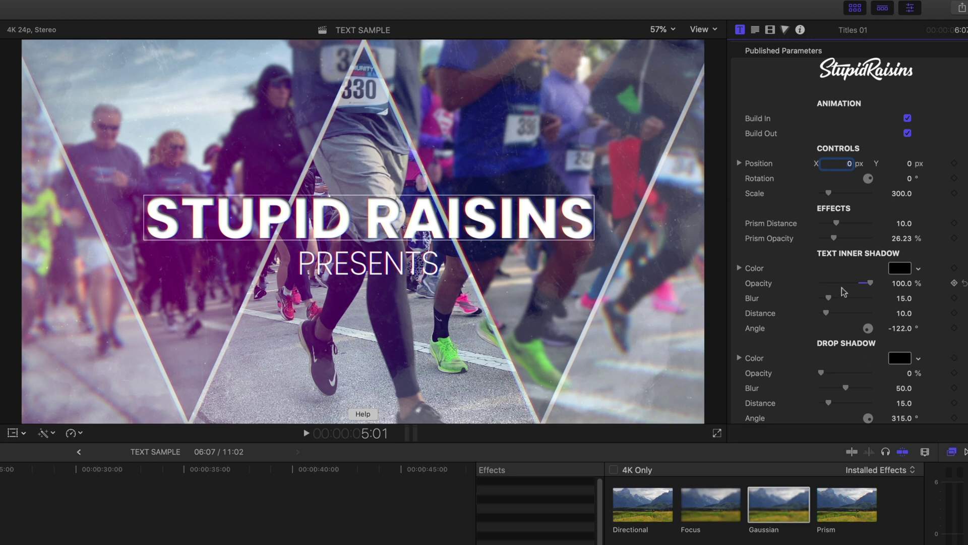
pyautogui.moveTo(837, 297)
pyautogui.mouseDown()
pyautogui.moveTo(862, 299)
pyautogui.moveTo(815, 297)
pyautogui.moveTo(847, 315)
pyautogui.moveTo(832, 313)
pyautogui.mouseUp()
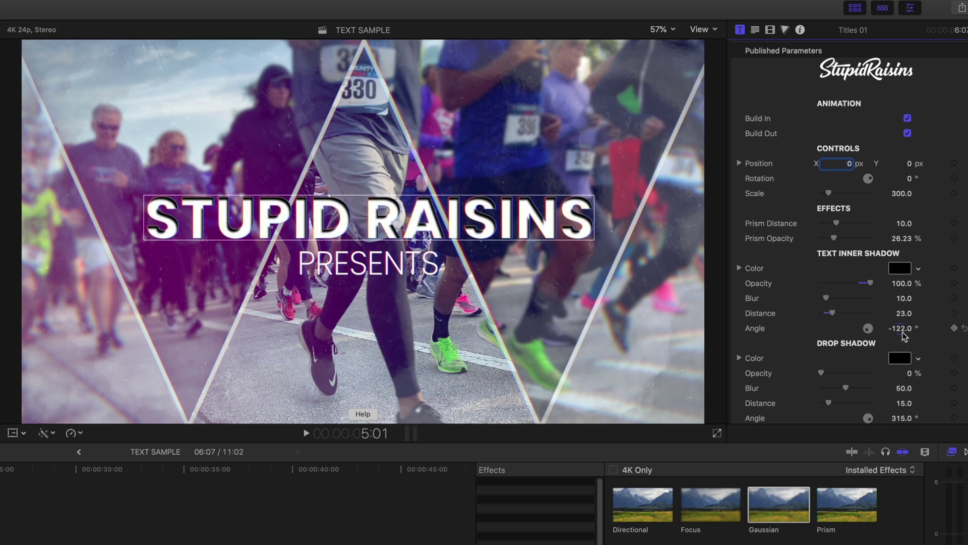
# Step: Make the title's text inner shadow purple
pyautogui.click(918, 269)
pyautogui.moveTo(915, 284); pyautogui.dragTo(893, 371)
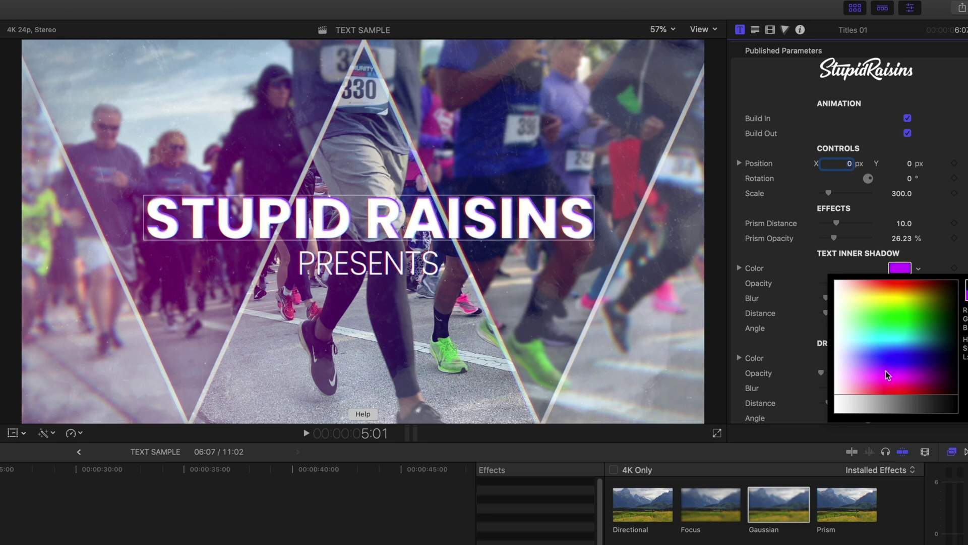
pyautogui.press('Escape')
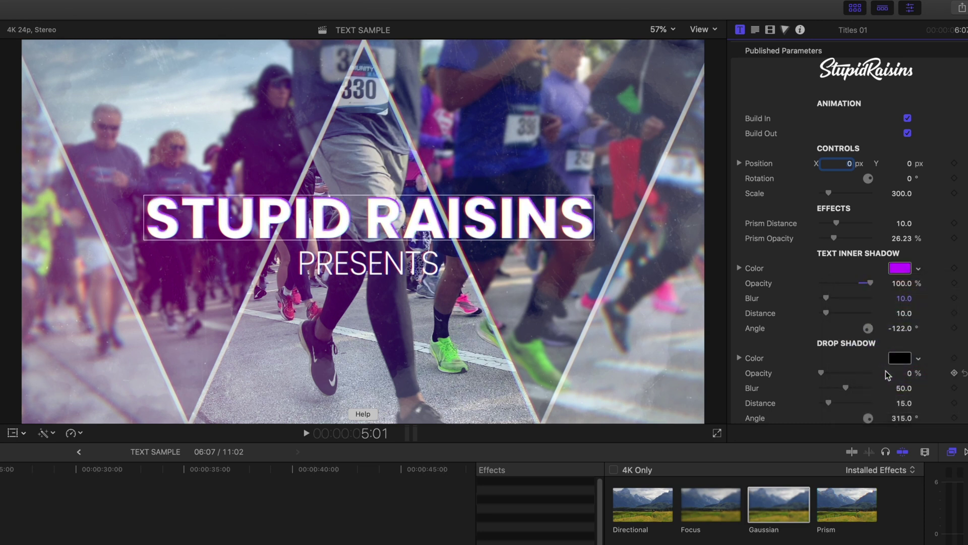
# Step: Set the drop shadow to 100% opacity, blur 5 and distance 12
pyautogui.scroll(-1, 832, 237)
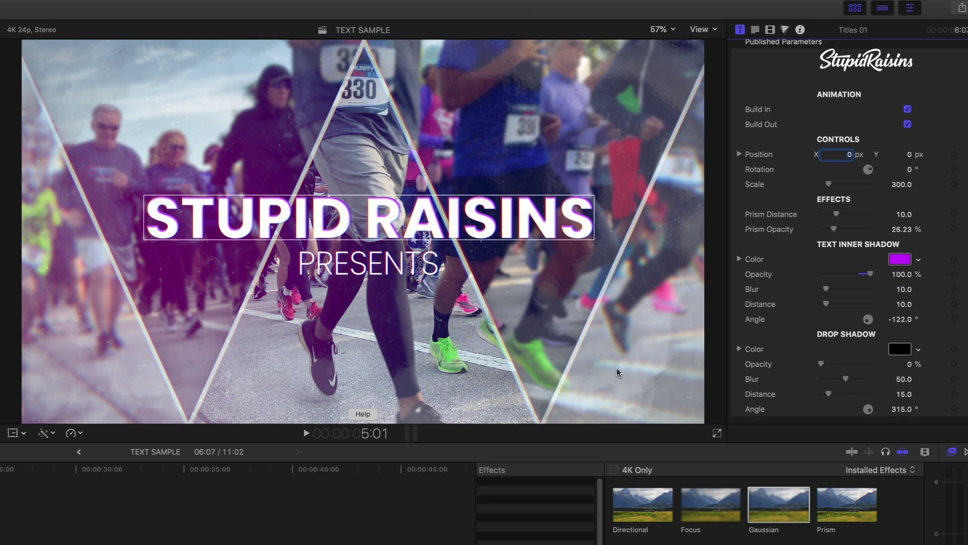
pyautogui.click(308, 270)
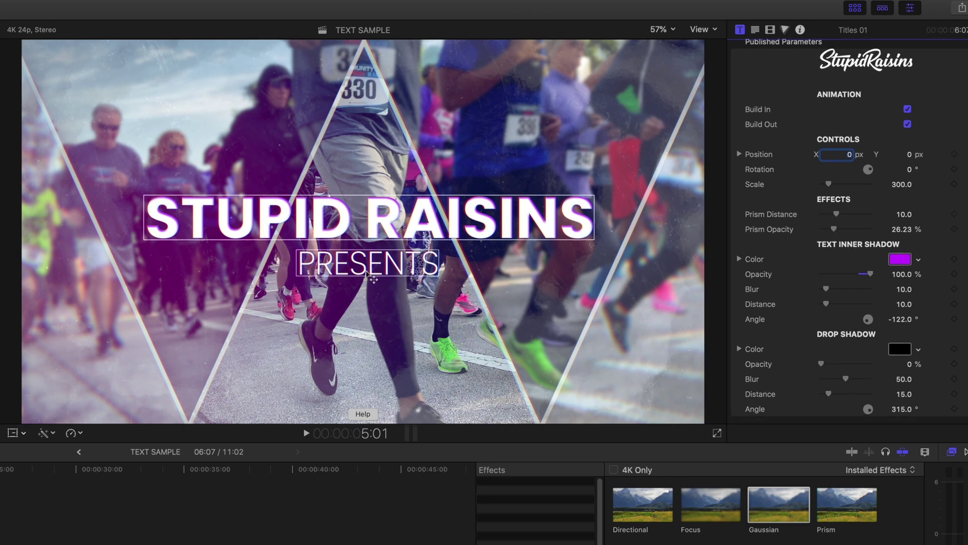
pyautogui.moveTo(904, 365)
pyautogui.mouseDown()
pyautogui.moveTo(858, 363)
pyautogui.moveTo(890, 371)
pyautogui.mouseUp()
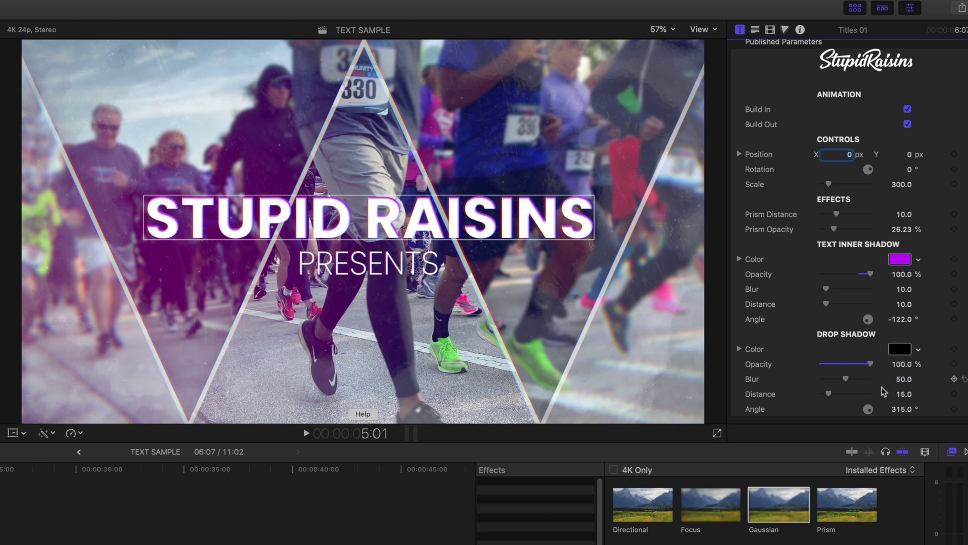
pyautogui.moveTo(829, 394); pyautogui.dragTo(795, 380)
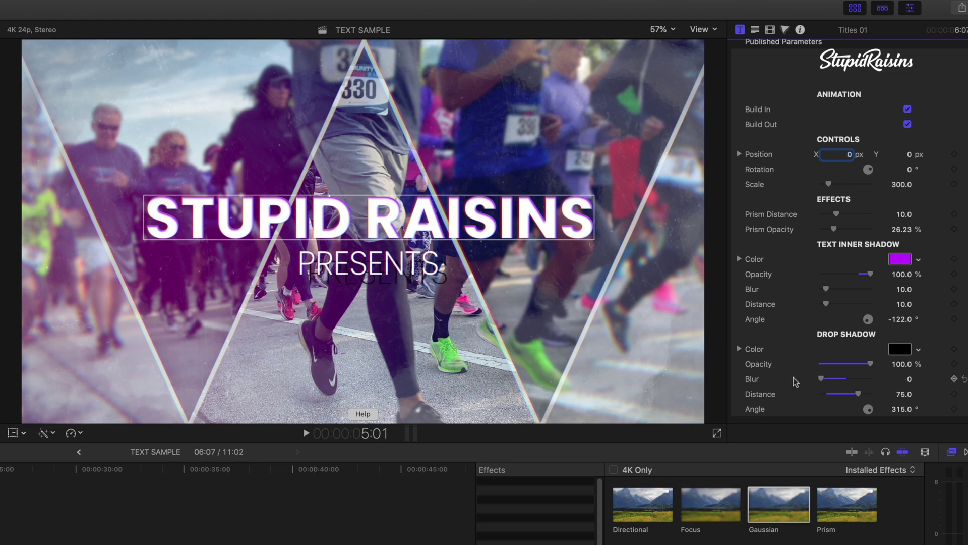
pyautogui.click(383, 294)
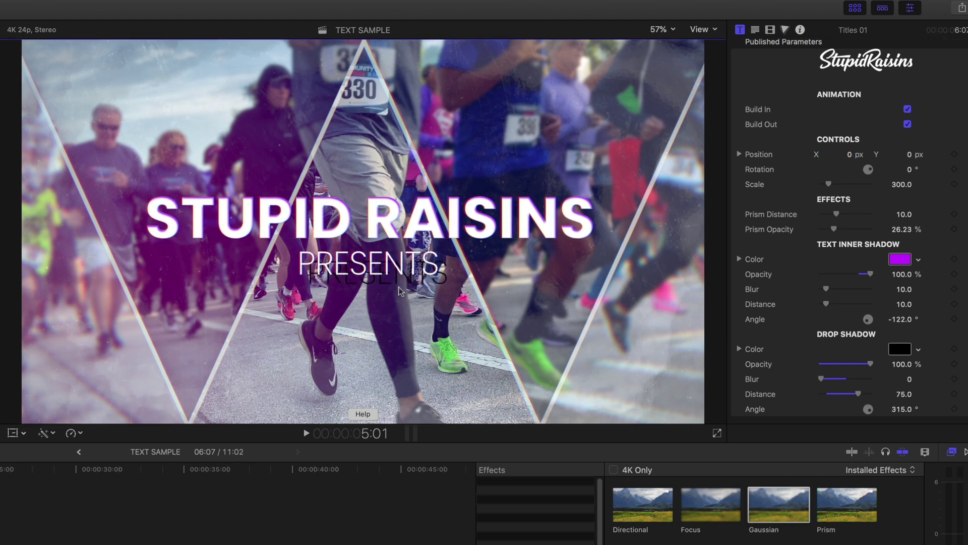
pyautogui.moveTo(857, 393); pyautogui.dragTo(823, 376)
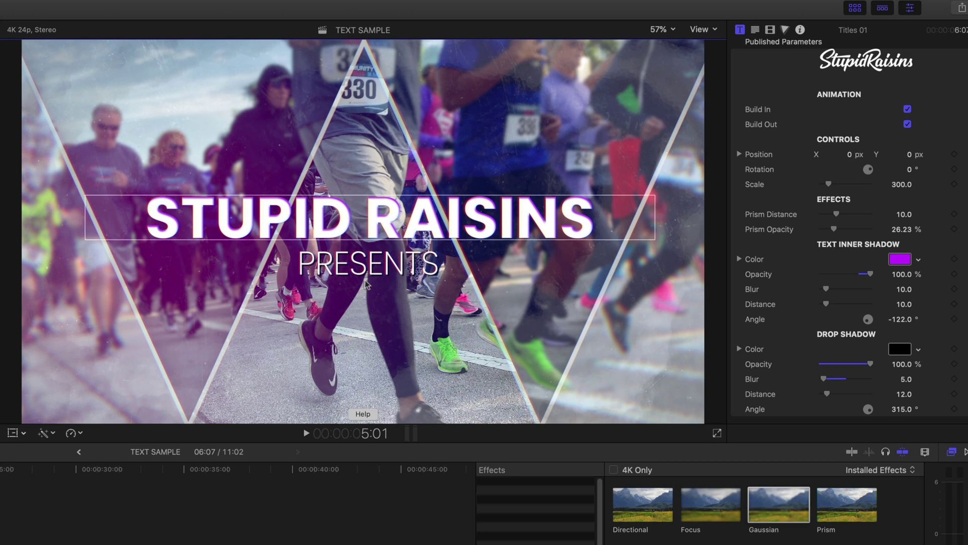
# Step: Replace the STUPID RAISINS title line with 'SPIRIT RACE'
pyautogui.doubleClick(313, 196)
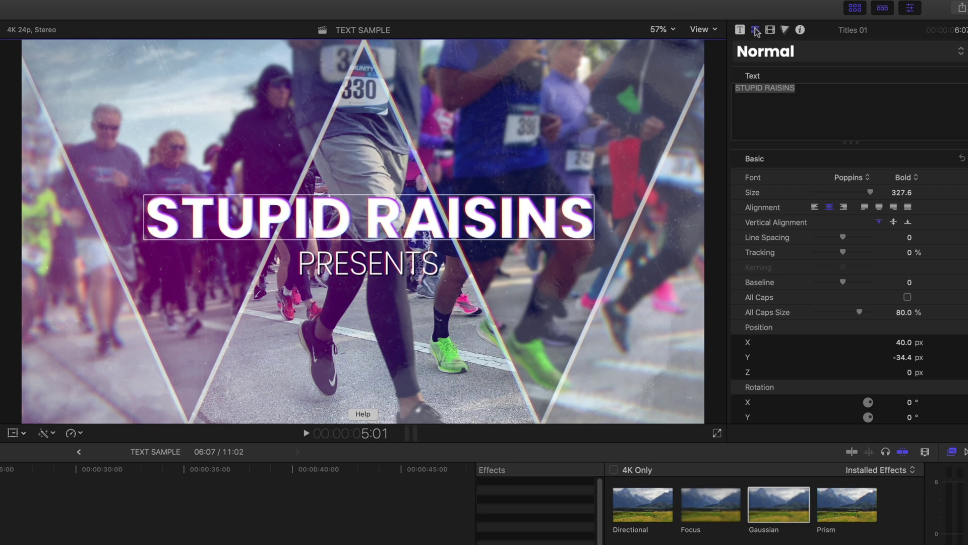
pyautogui.tripleClick(820, 97)
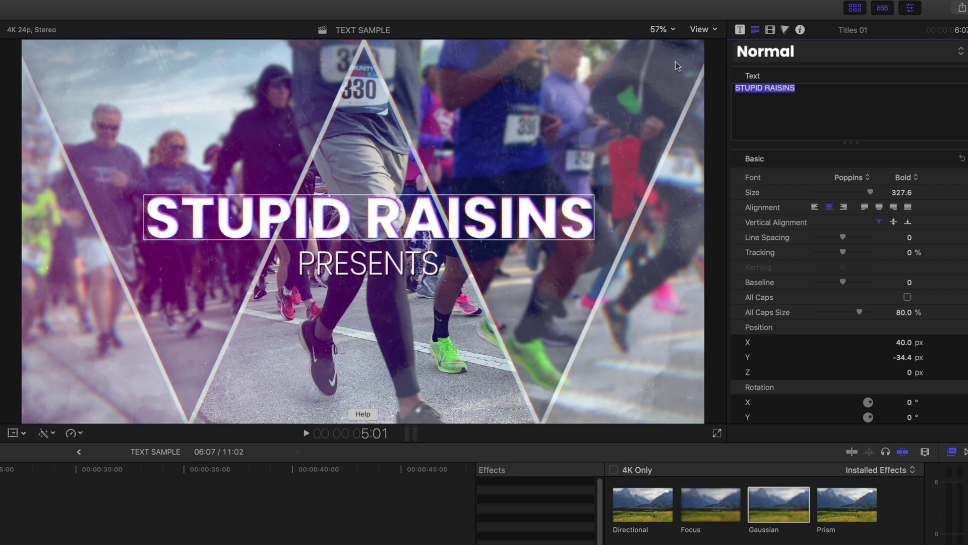
pyautogui.press('BackSpace')
pyautogui.write('SPIRIT RACE')
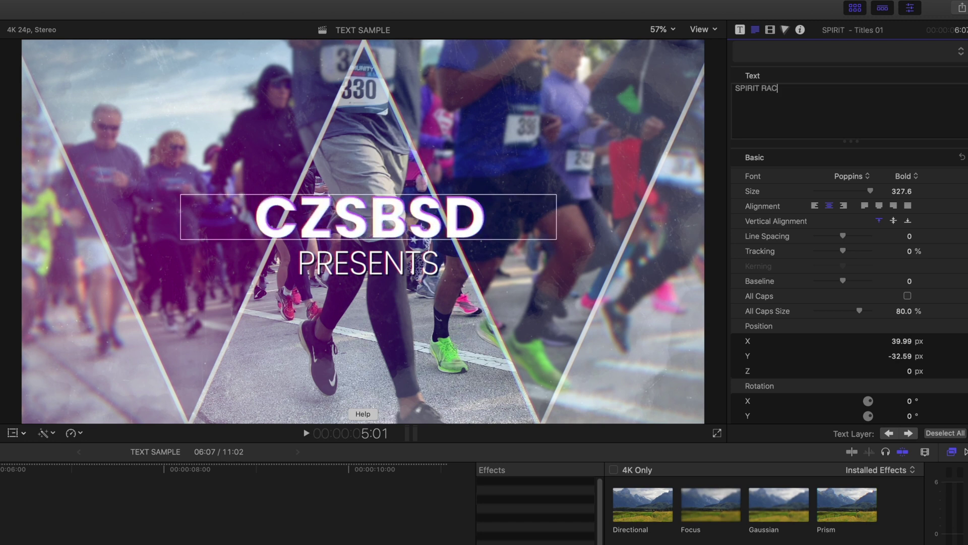
# Step: Replace the PRESENTS line with 'BOCA RATON, FL'
pyautogui.click(398, 268)
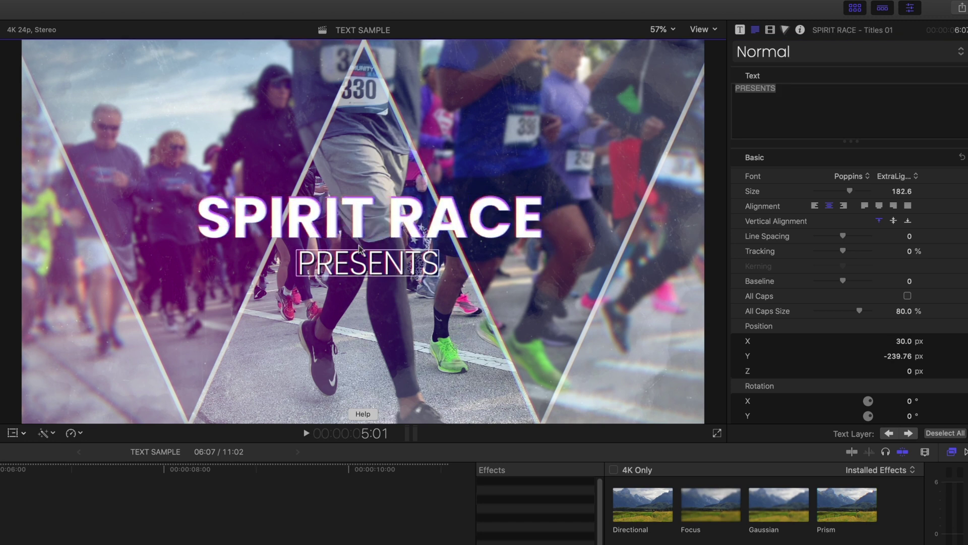
pyautogui.click(808, 105)
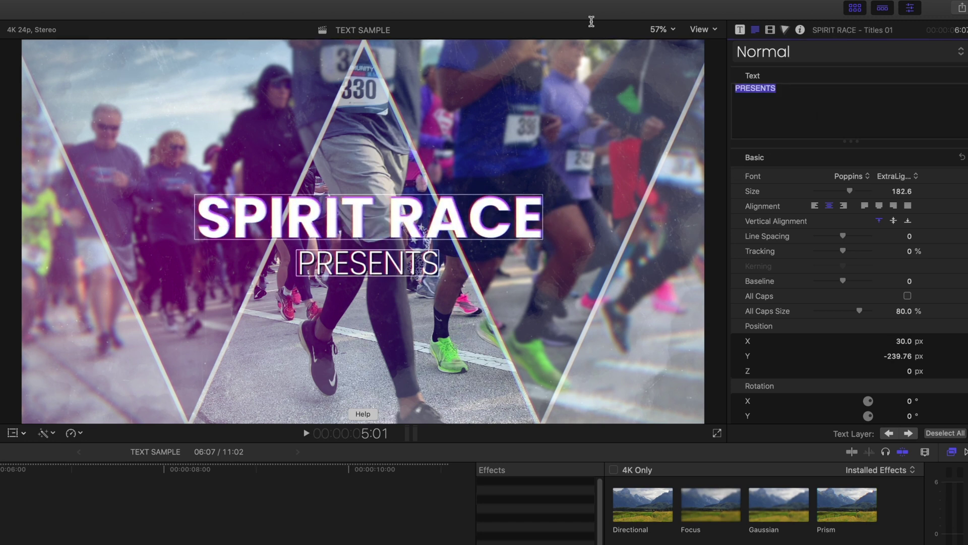
pyautogui.write('BOCA RATON, FL')
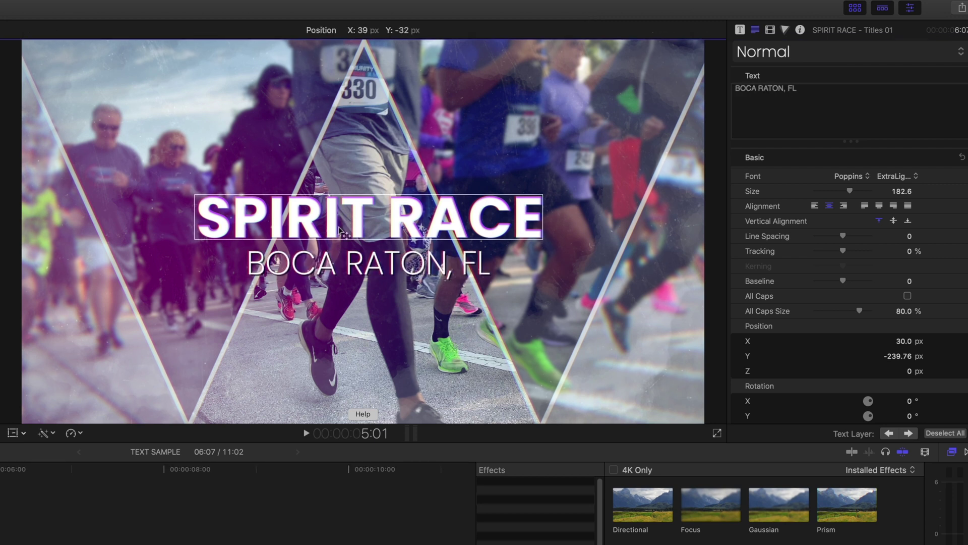
pyautogui.click(333, 216)
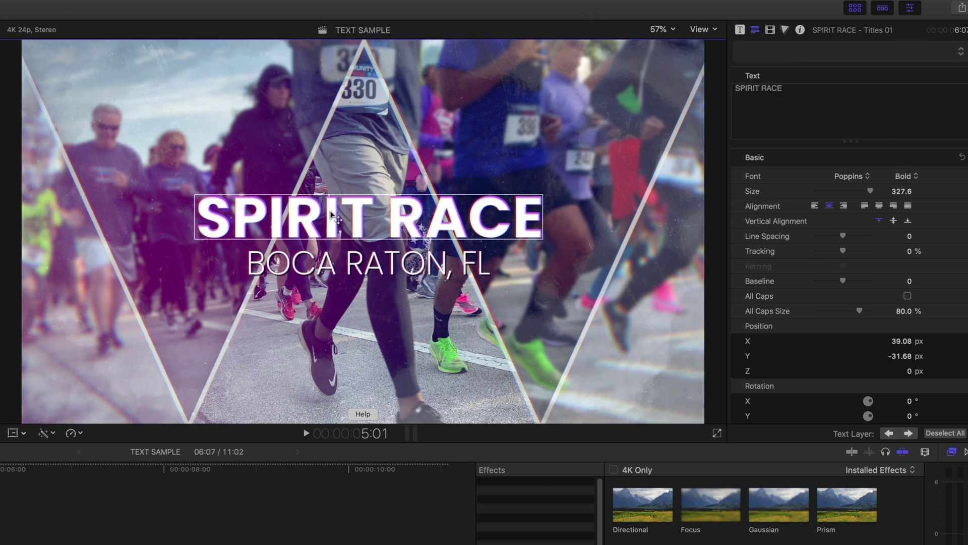
# Step: Give SPIRIT RACE a bold italic font and BOCA RATON, FL the Poppins Thin Italic style
pyautogui.click(850, 177)
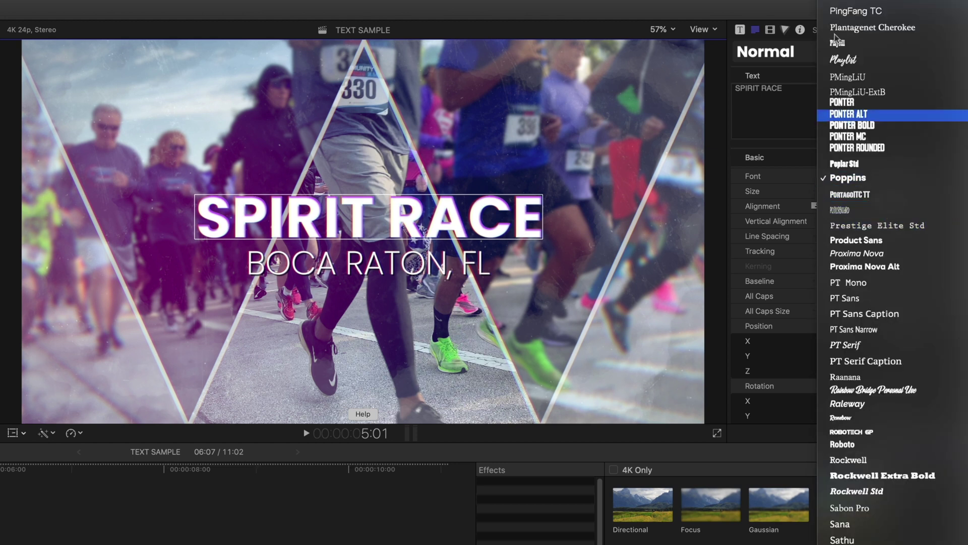
pyautogui.scroll(10, 856, 73)
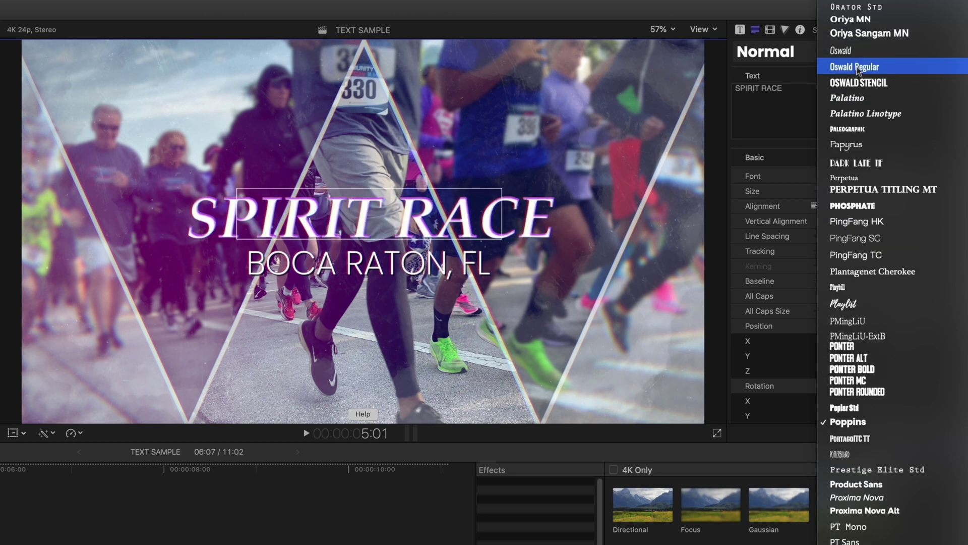
pyautogui.scroll(-12, 888, 302)
pyautogui.scroll(-15, 918, 467)
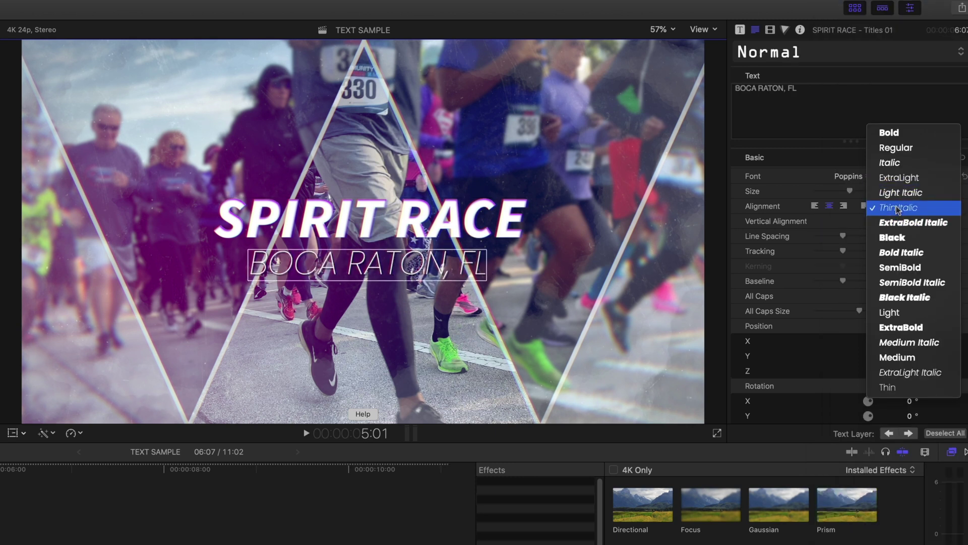
pyautogui.click(898, 208)
pyautogui.scroll(-5, 931, 378)
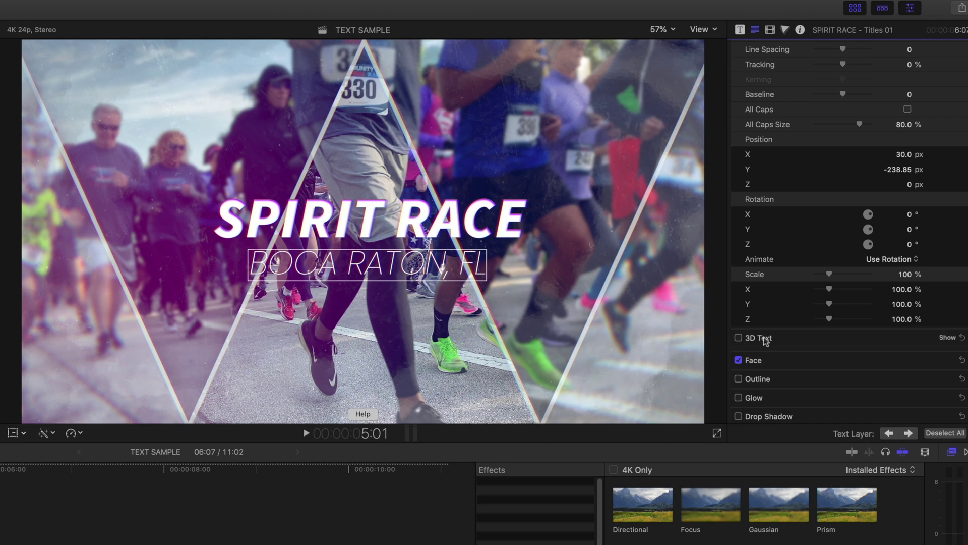
# Step: Expand the Face settings and play back the timeline to preview the title over the race clip
pyautogui.click(948, 361)
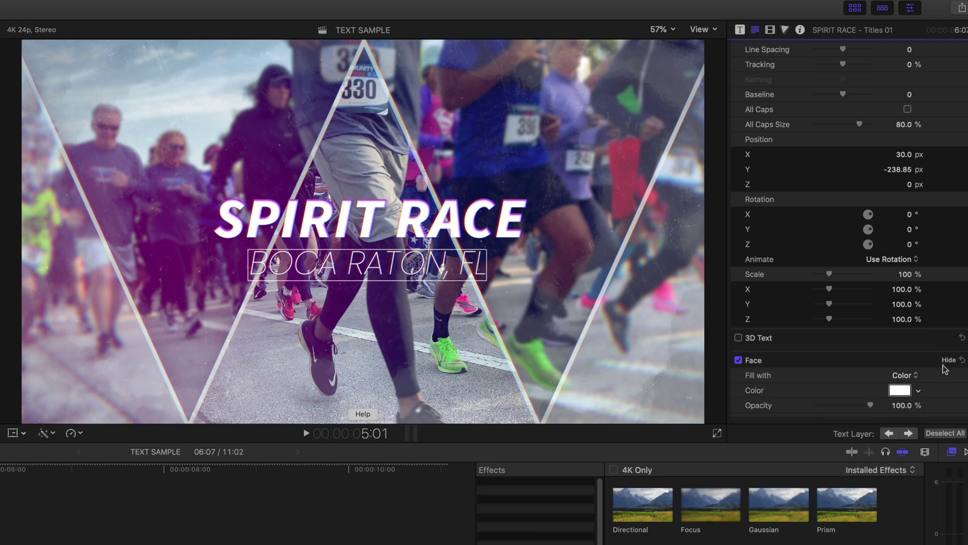
pyautogui.scroll(-2, 937, 373)
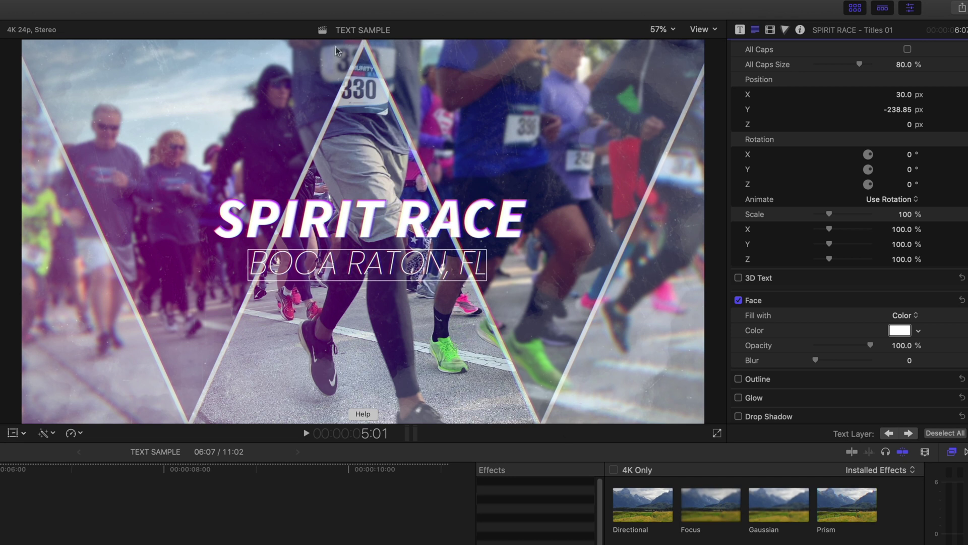
pyautogui.press('j')
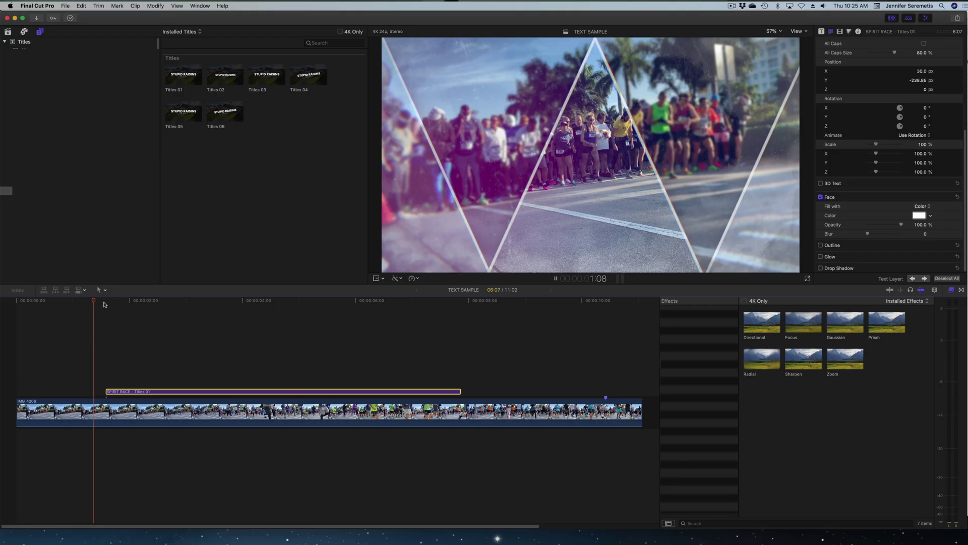
pyautogui.press('l')
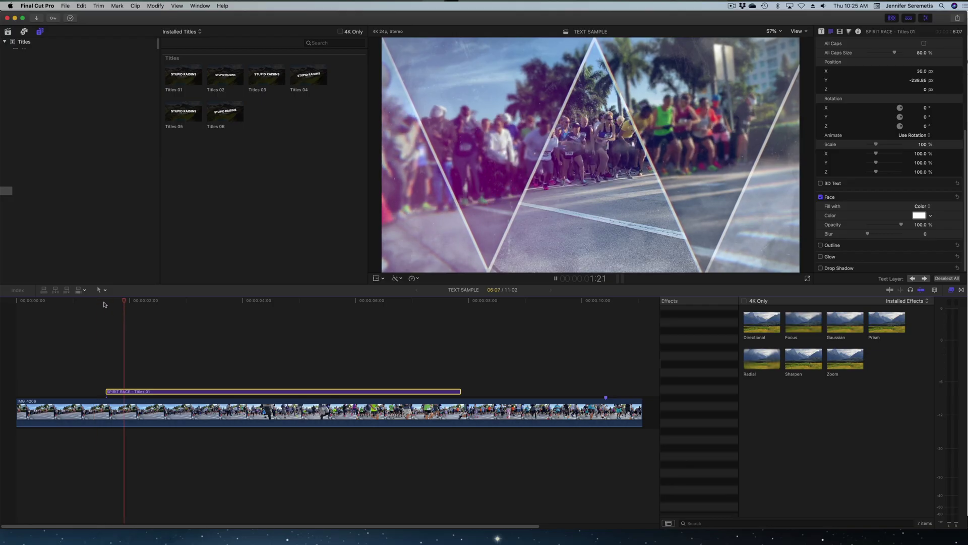